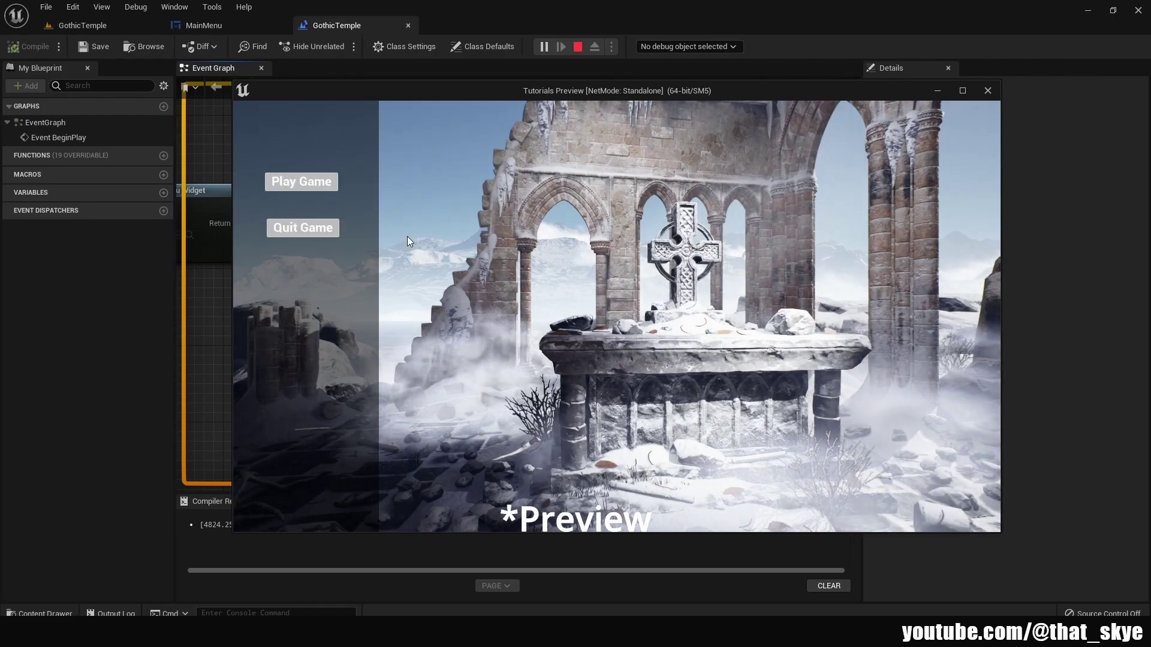
Step: Test the menu's Quit option, relaunch the play test, then fly the view toward the altar
left_click(335, 231)
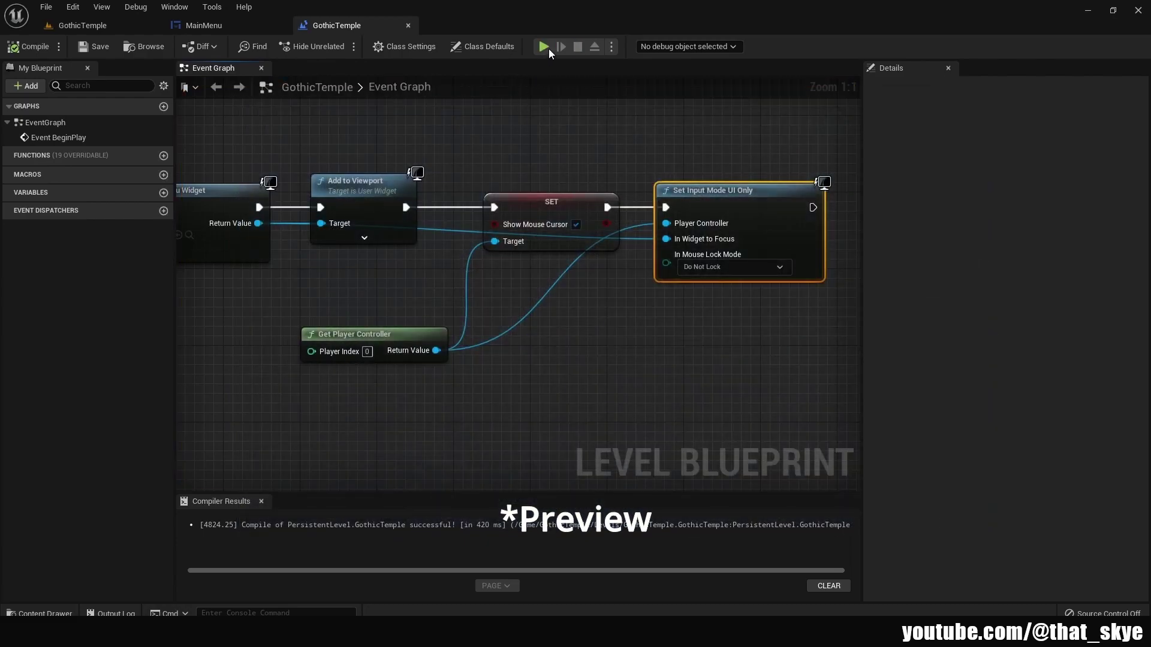
left_click(546, 47)
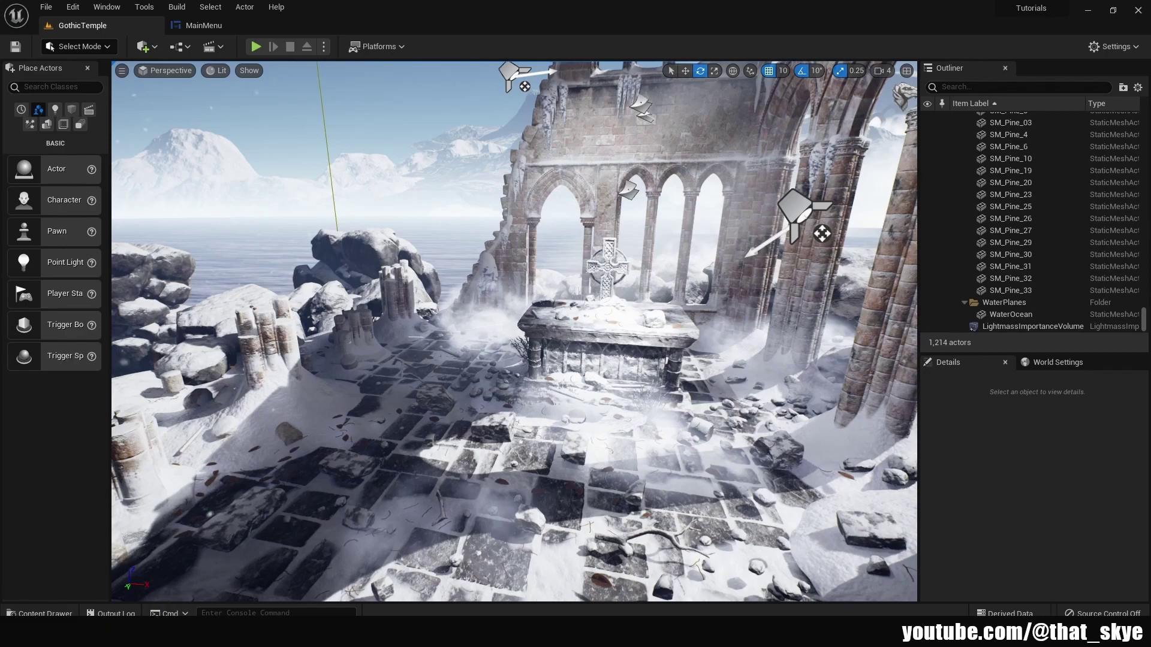
right_click_drag(404, 372, 380, 312)
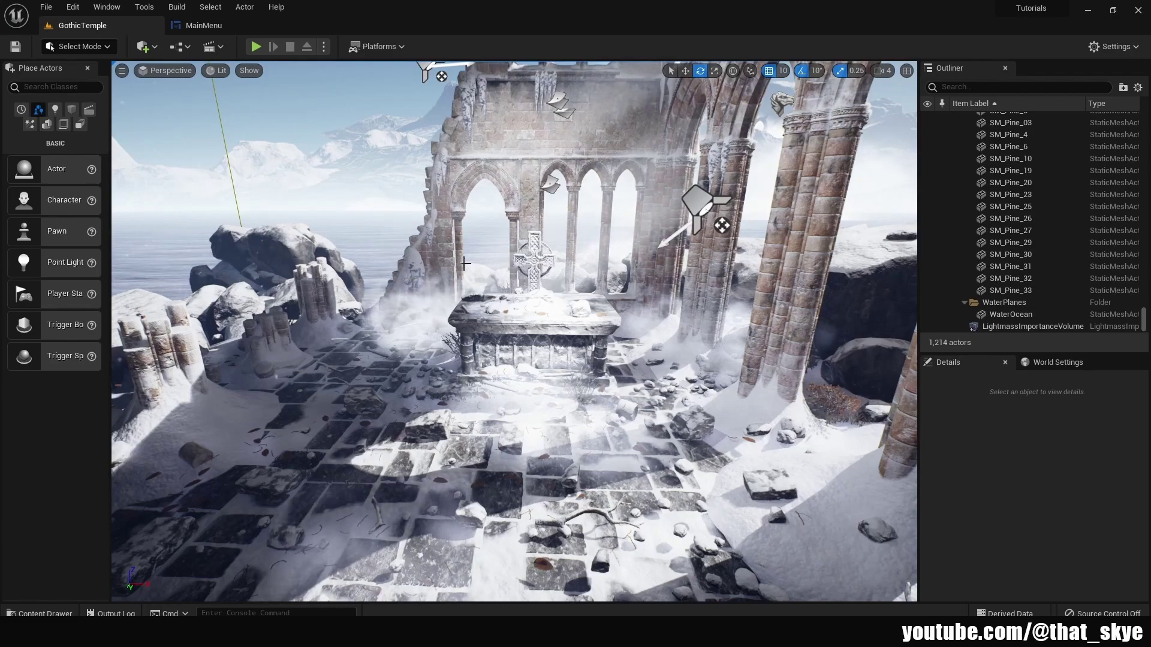
Step: Set the project's Game Default Map to GothicTemple under Project Settings > Maps & Modes
left_click(73, 7)
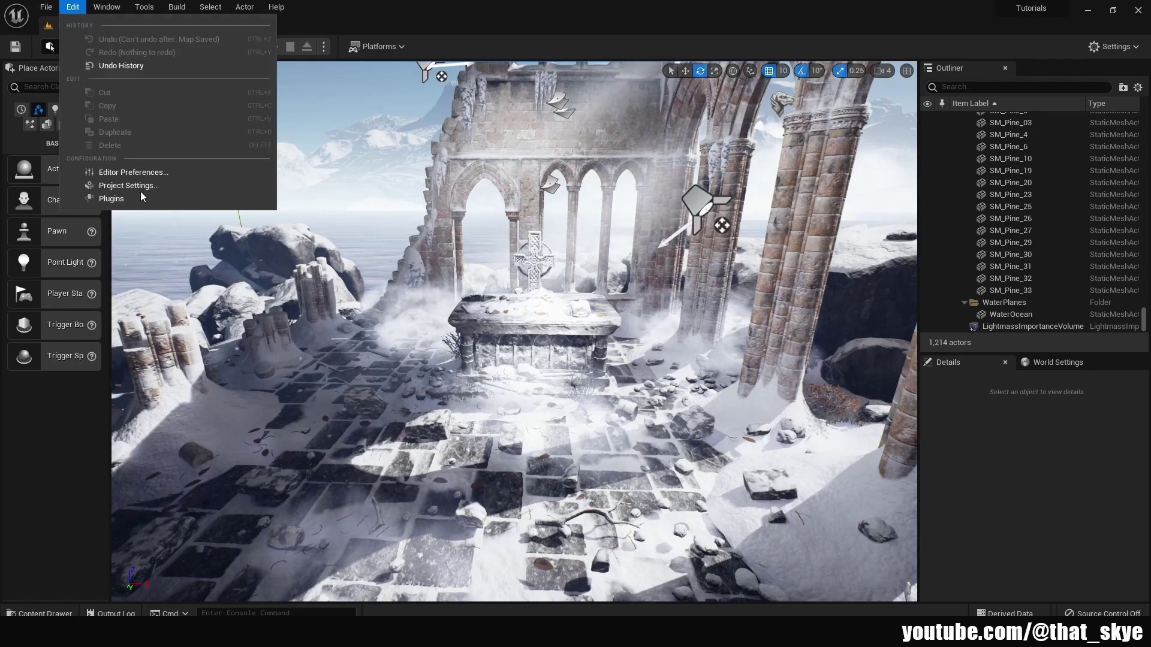
left_click(142, 190)
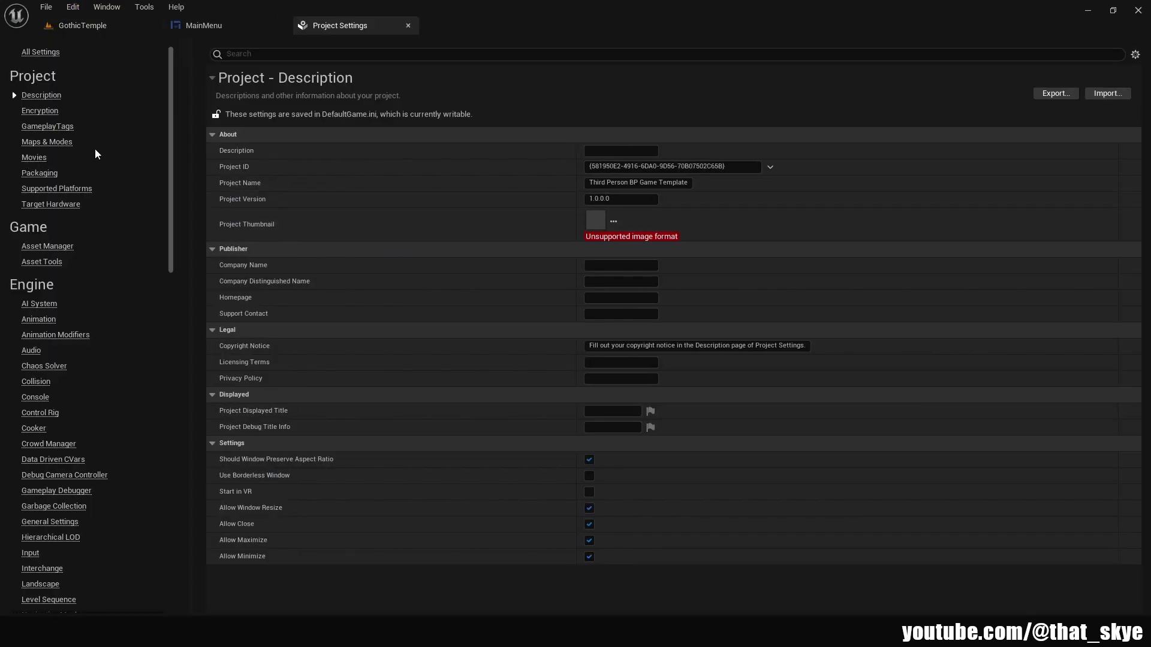
left_click(46, 142)
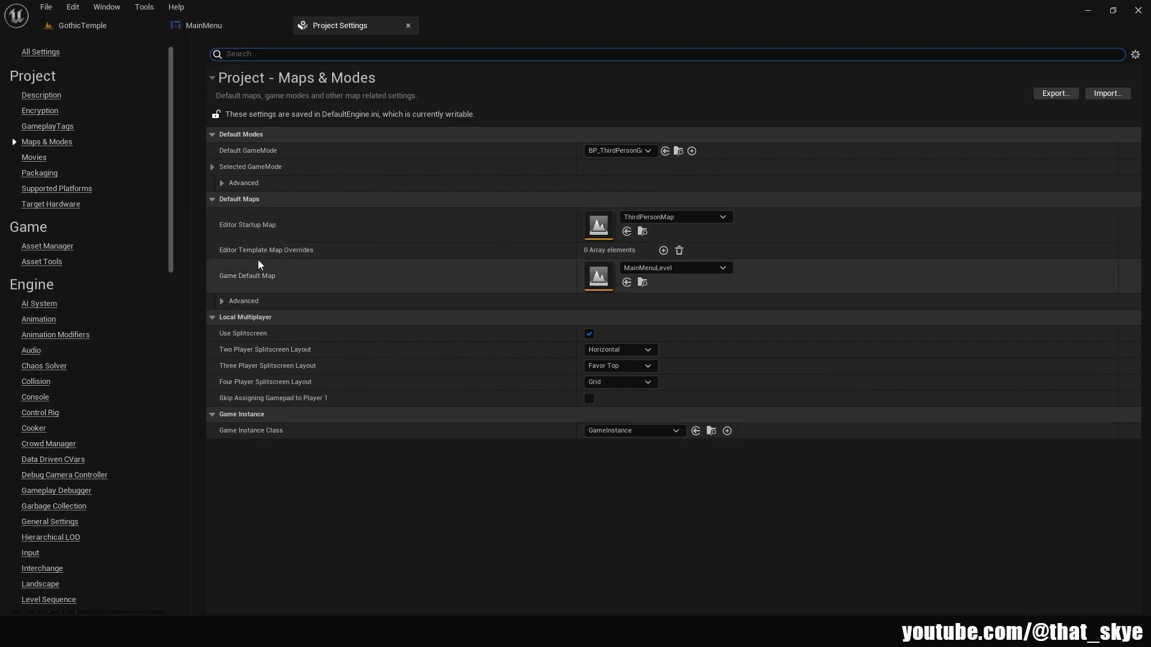
left_click(675, 272)
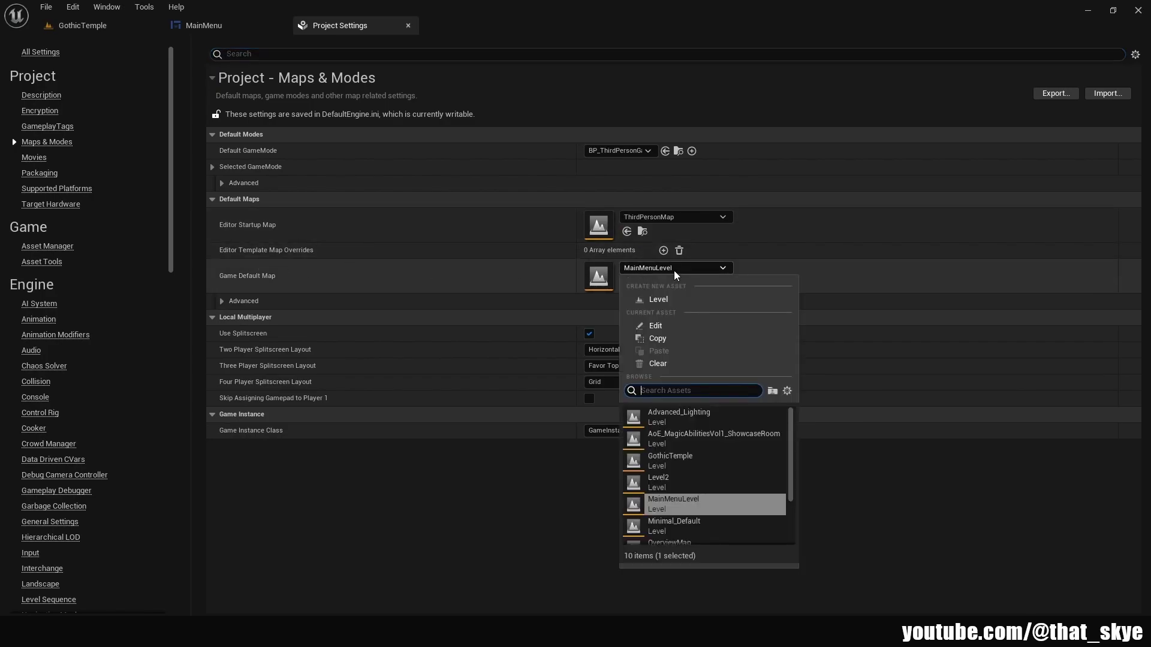
left_click(687, 467)
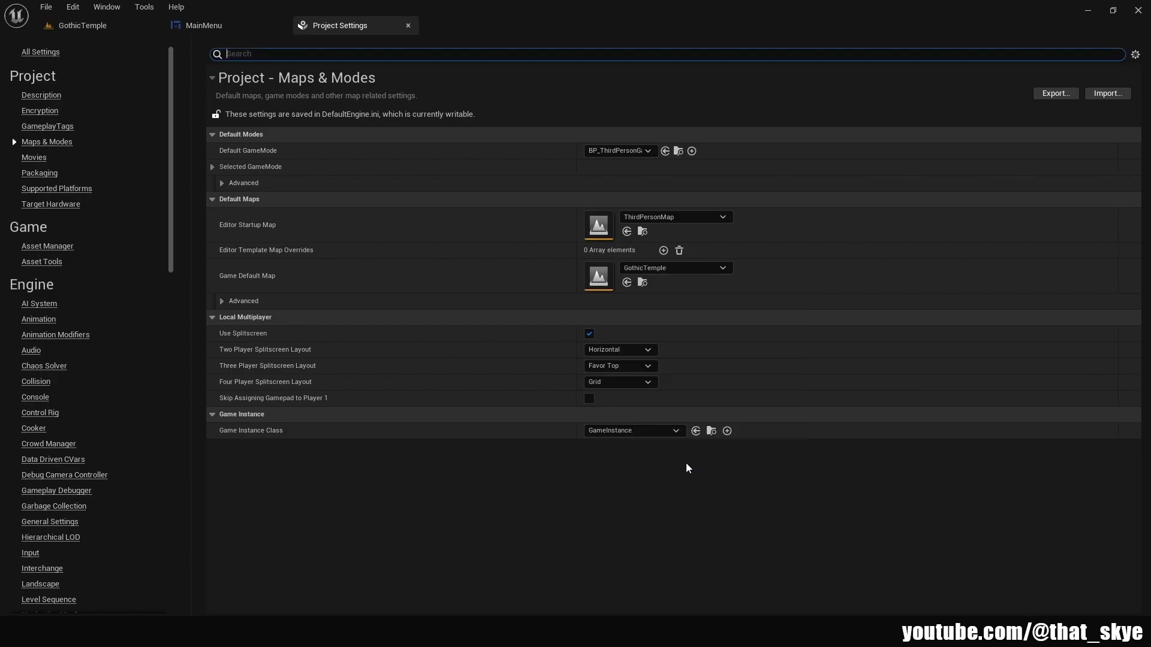
Step: Close Project Settings, return to the GothicTemple level, and search Place Actors for 'camera'
left_click(408, 26)
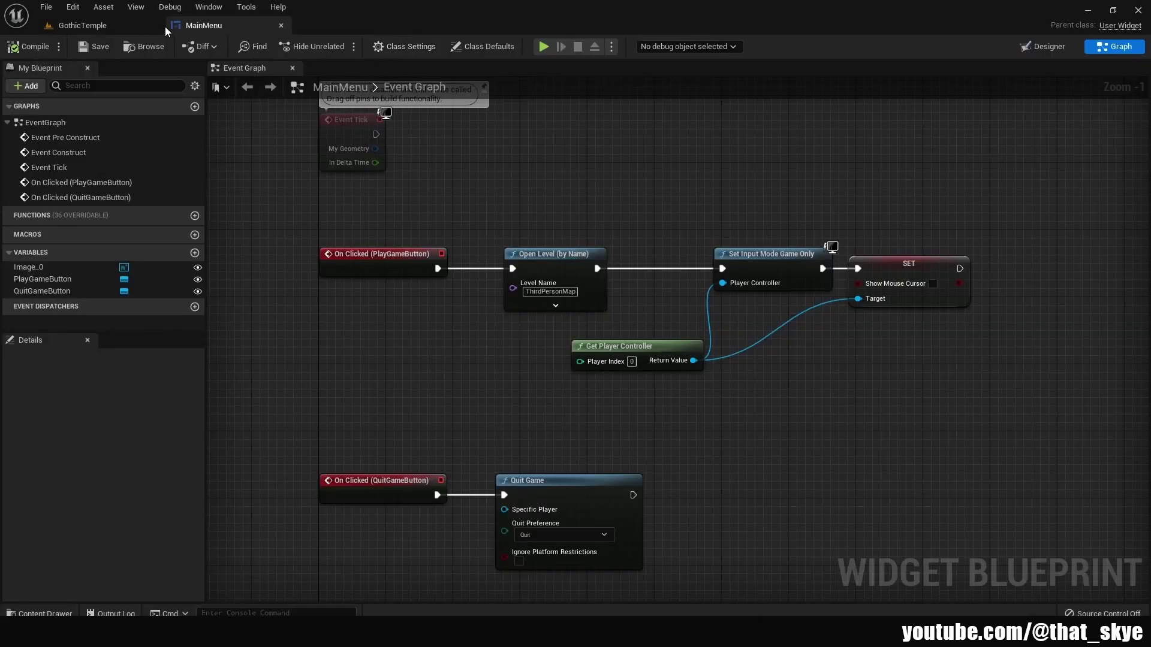
left_click(88, 27)
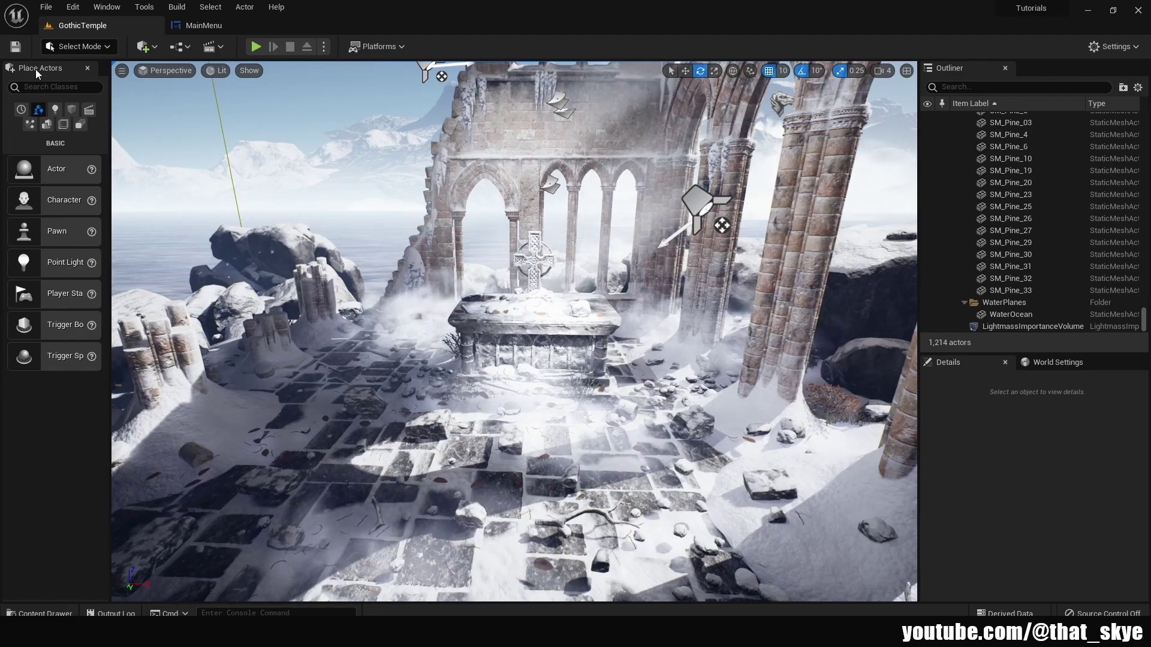
left_click(72, 87)
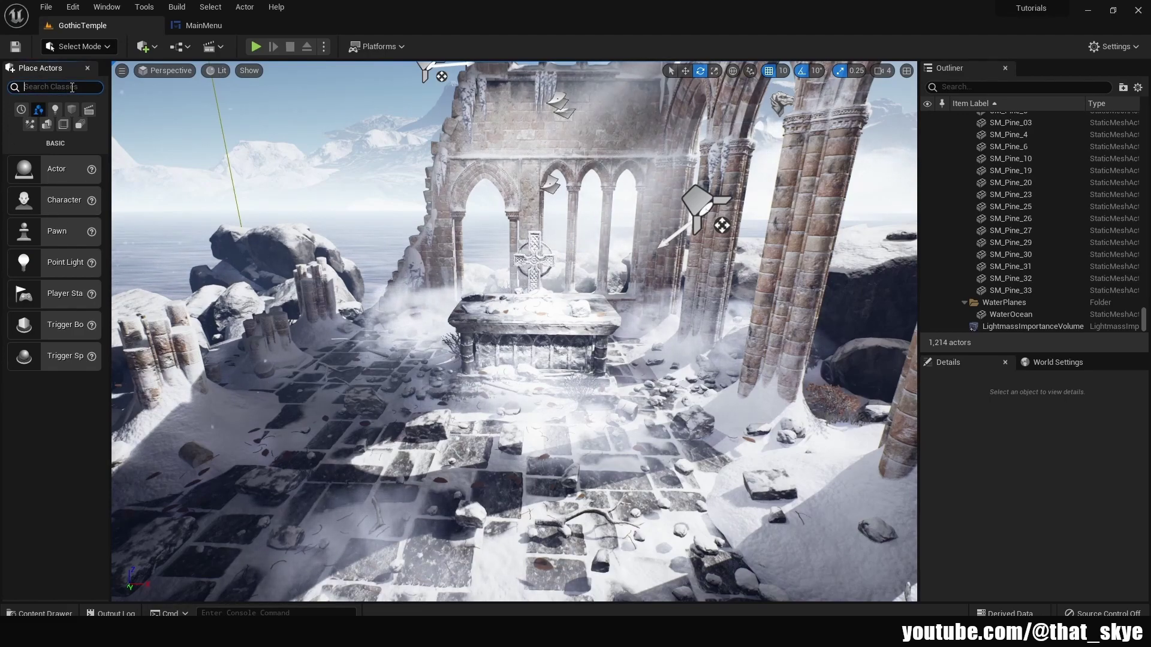
type("camera")
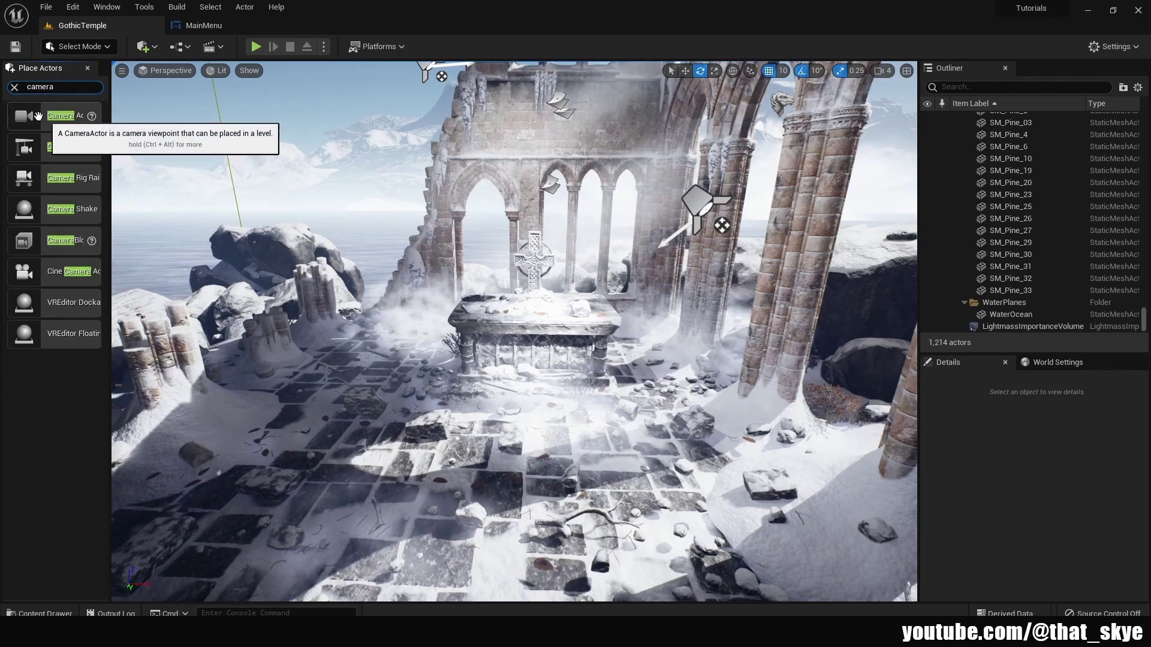
Step: Place a Camera Actor on the temple floor and rotate it about -80° to face the altar
left_click_drag(51, 120, 389, 380)
mouse_move(390, 383)
right_mouse_down()
mouse_move(252, 377)
mouse_move(390, 368)
right_mouse_up()
right_click_drag(639, 320, 665, 320)
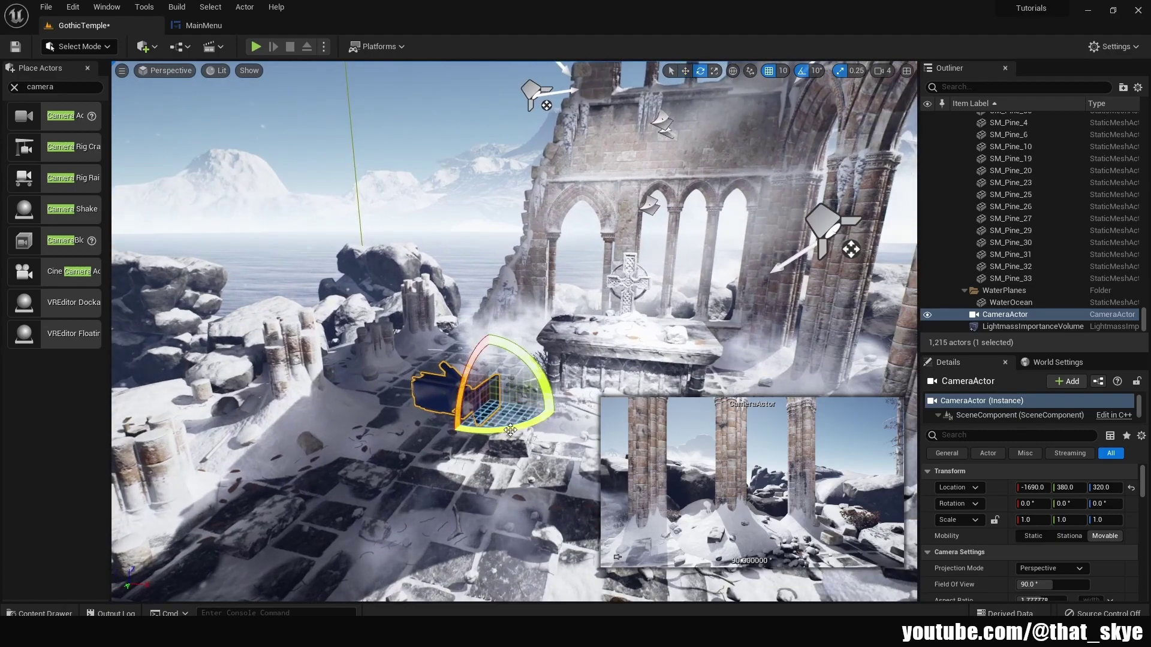
left_click_drag(560, 414, 512, 375)
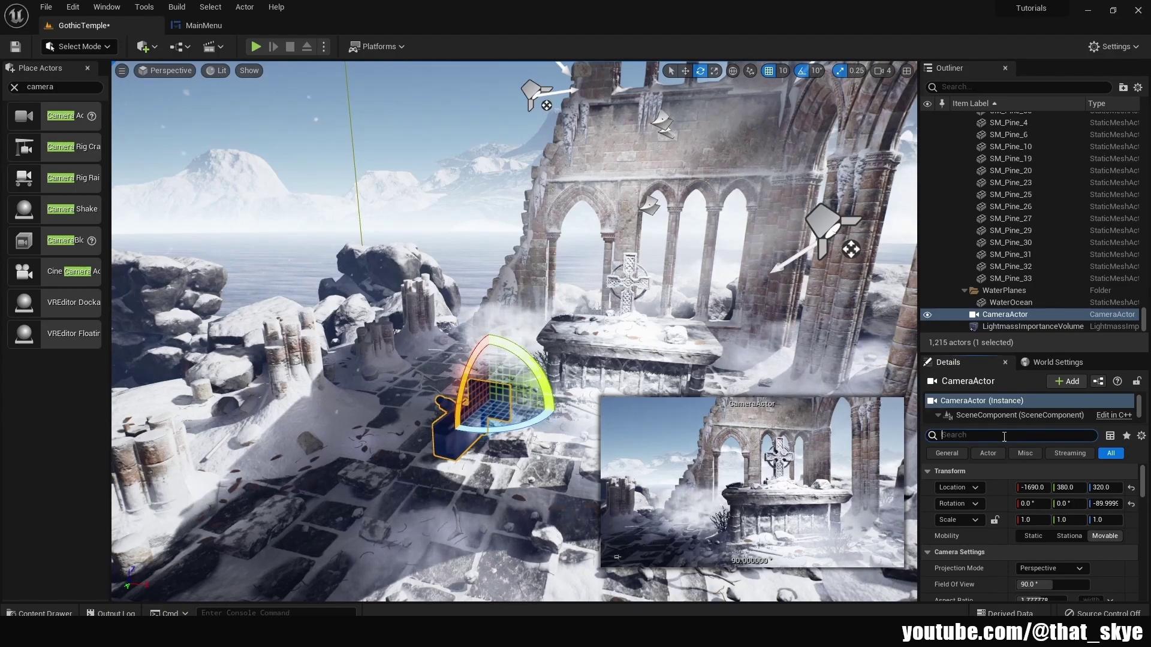
Step: Filter the CameraActor's Details and set Auto Activate for Player to Player 0
type("to")
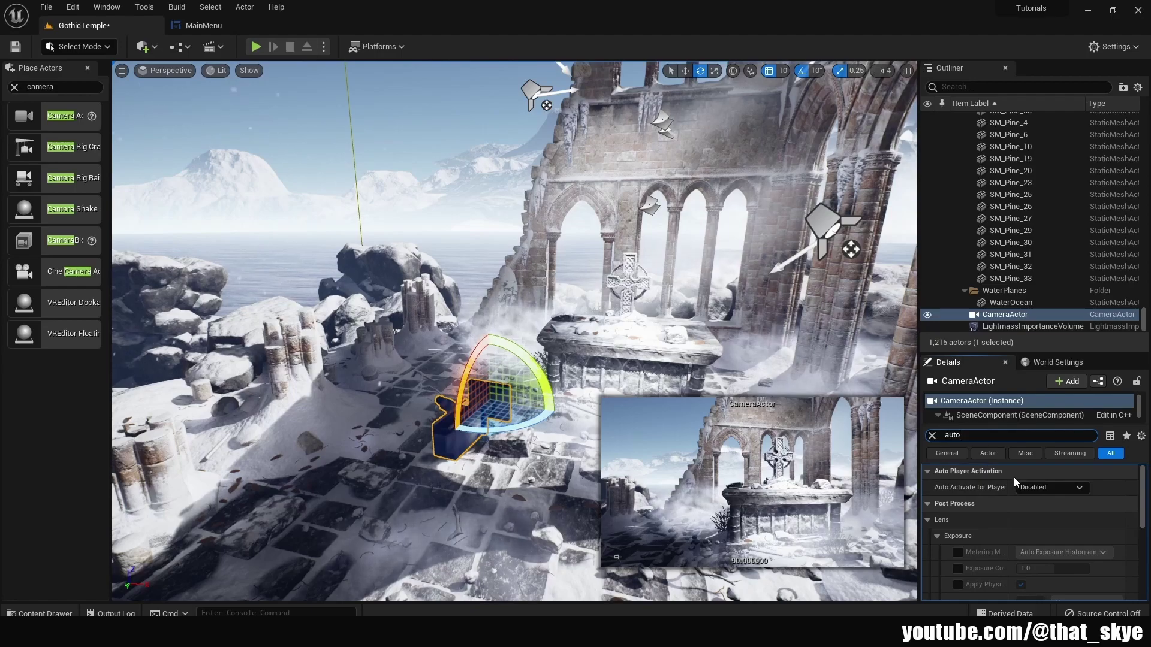
left_click(1035, 492)
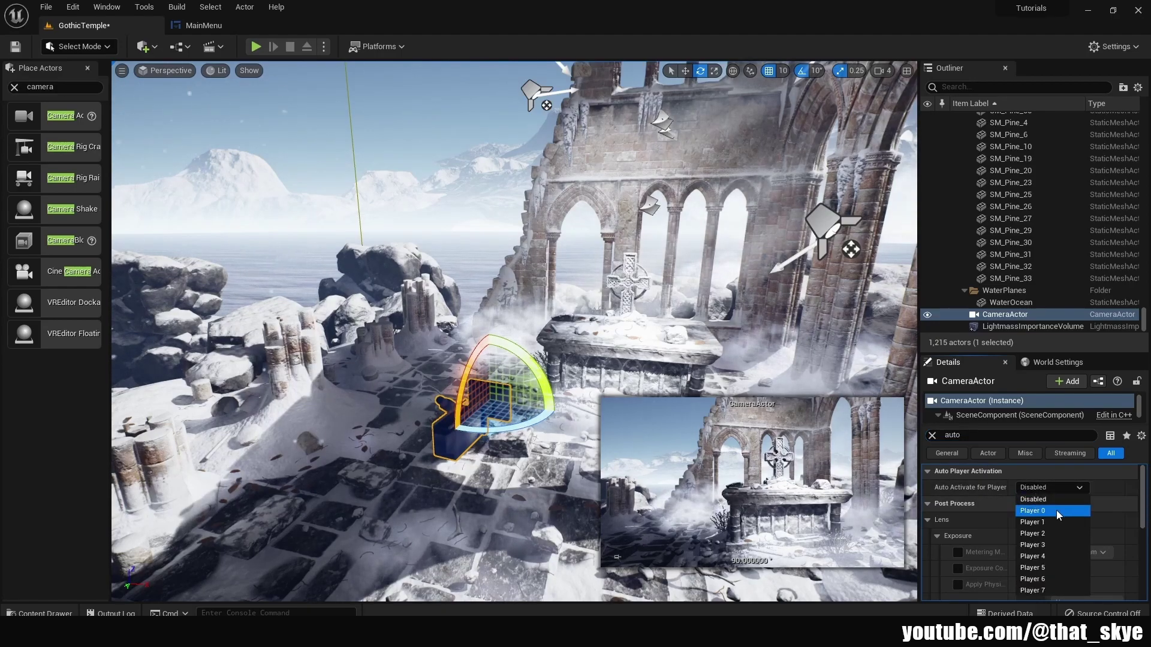
left_click(1056, 510)
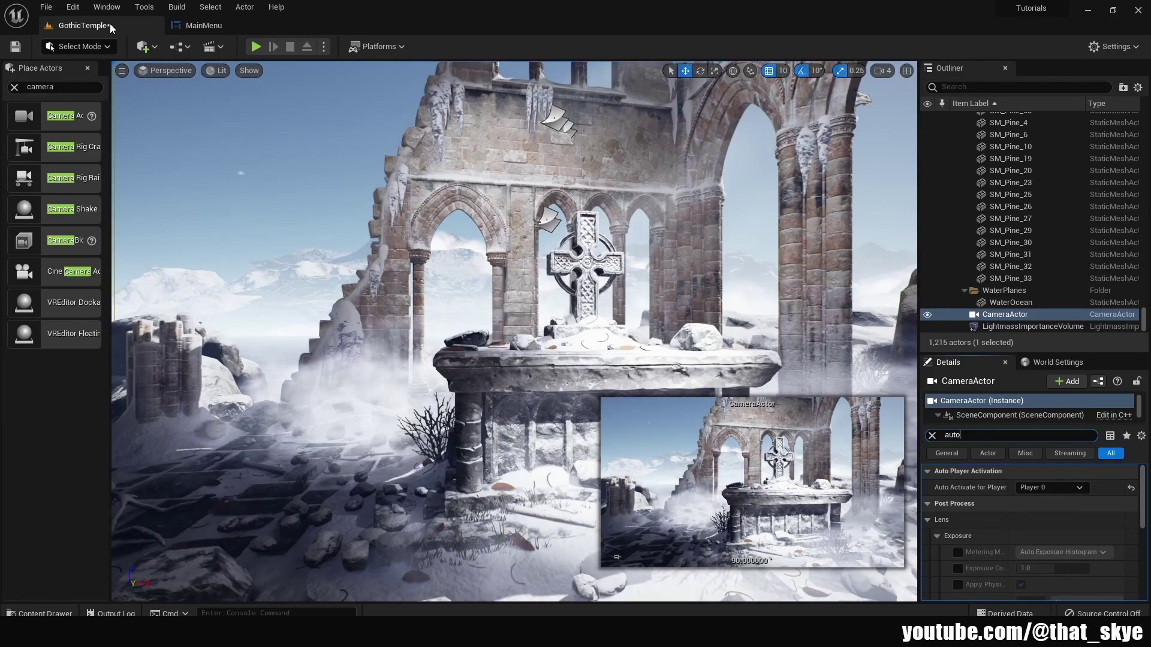
Step: In the MainMenu Designer, make Image_0 a 400-wide left strip with 0.5 opacity
left_click(238, 27)
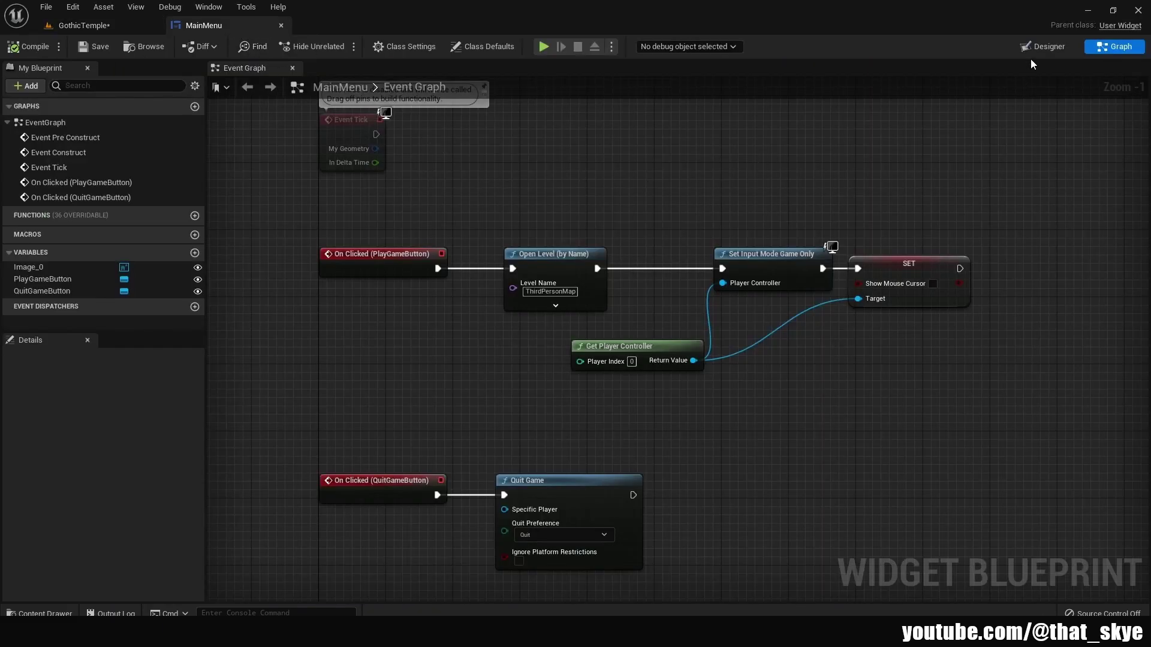
left_click(1043, 46)
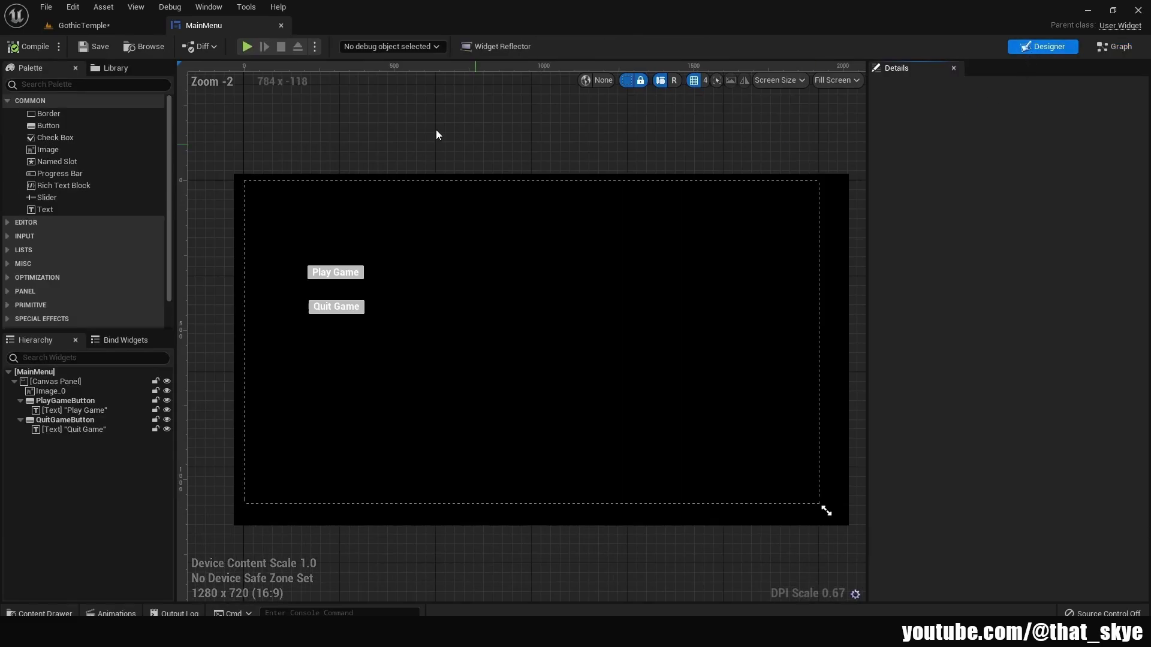
left_click(830, 243)
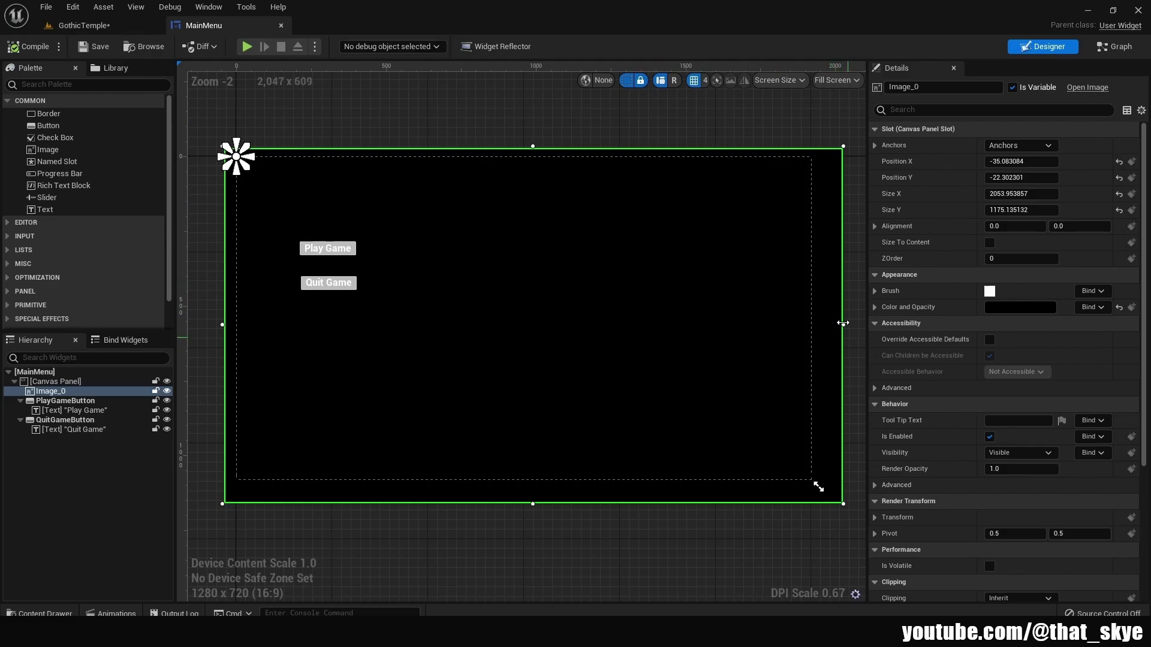
left_click_drag(739, 317, 348, 287)
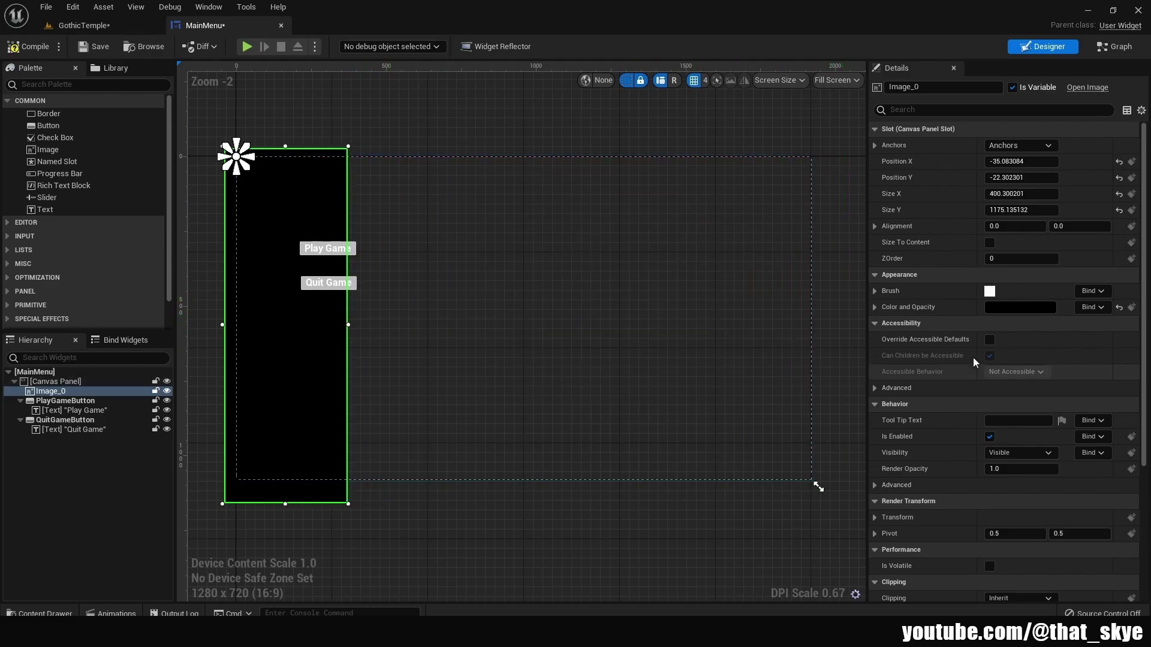
key("ctrl+z")
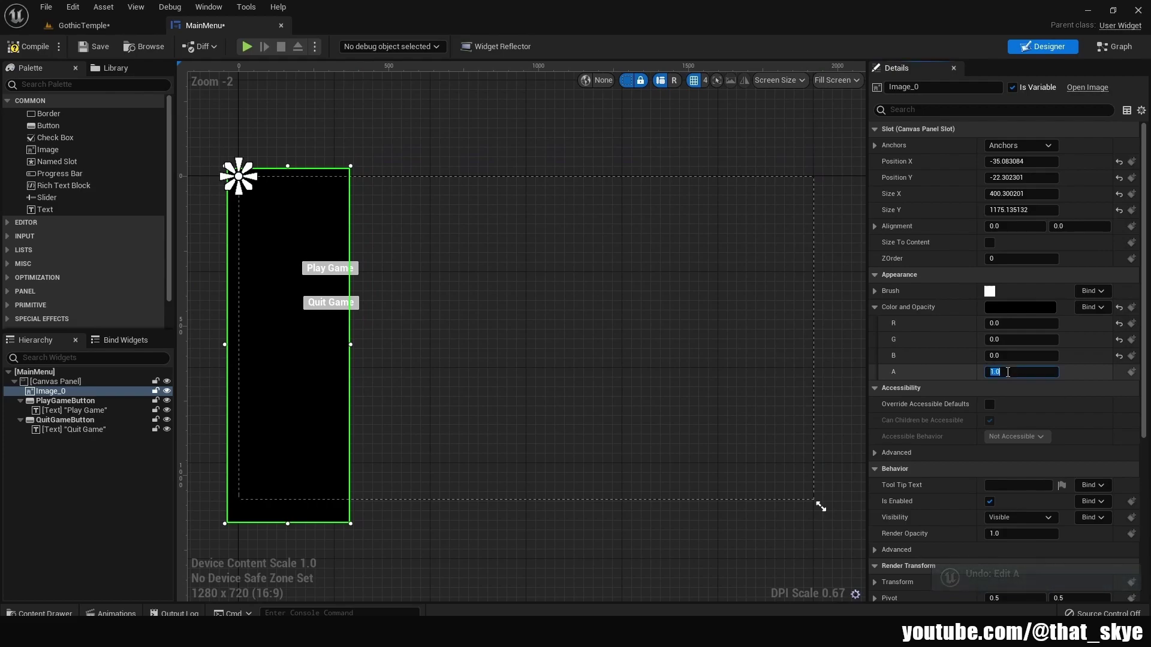
type("0.5")
key("Return")
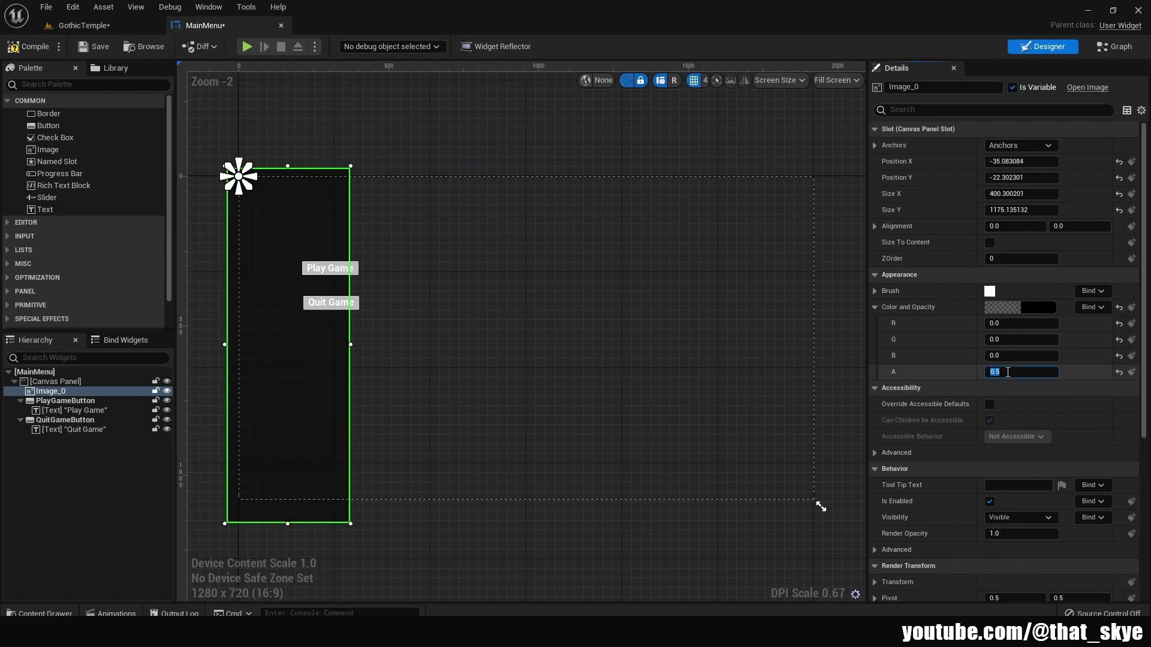
Step: Move the Play Game and Quit Game buttons together up and to the left
right_click_drag(471, 127, 610, 132)
left_click(597, 139)
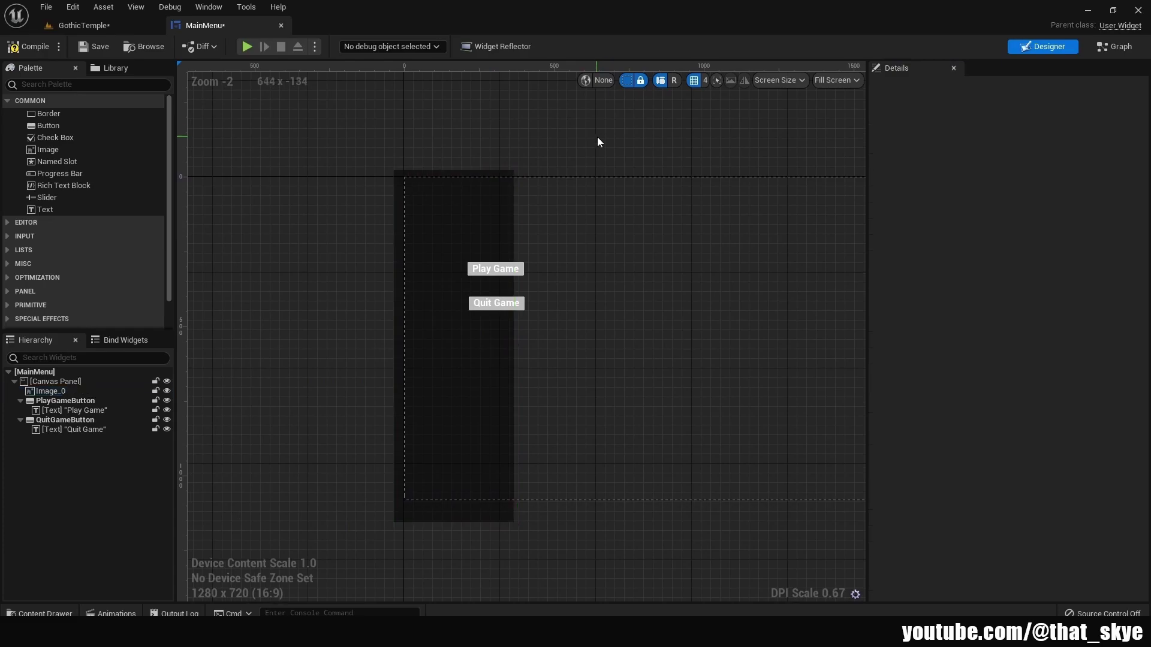
left_click(65, 400)
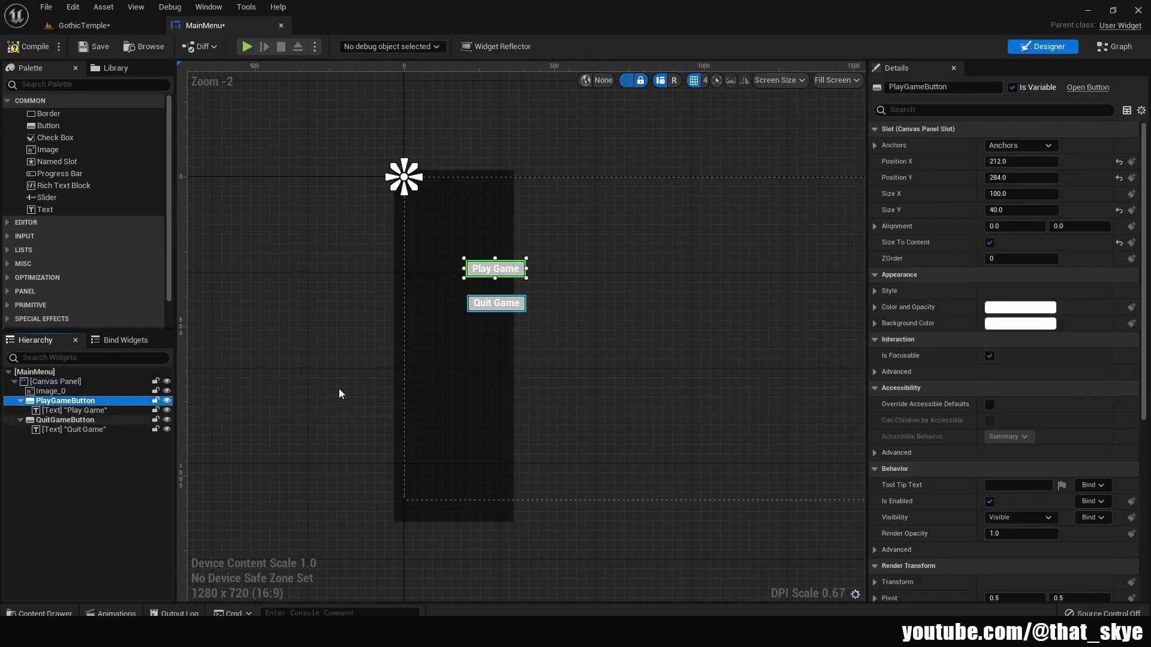
left_click(64, 420, "ctrl")
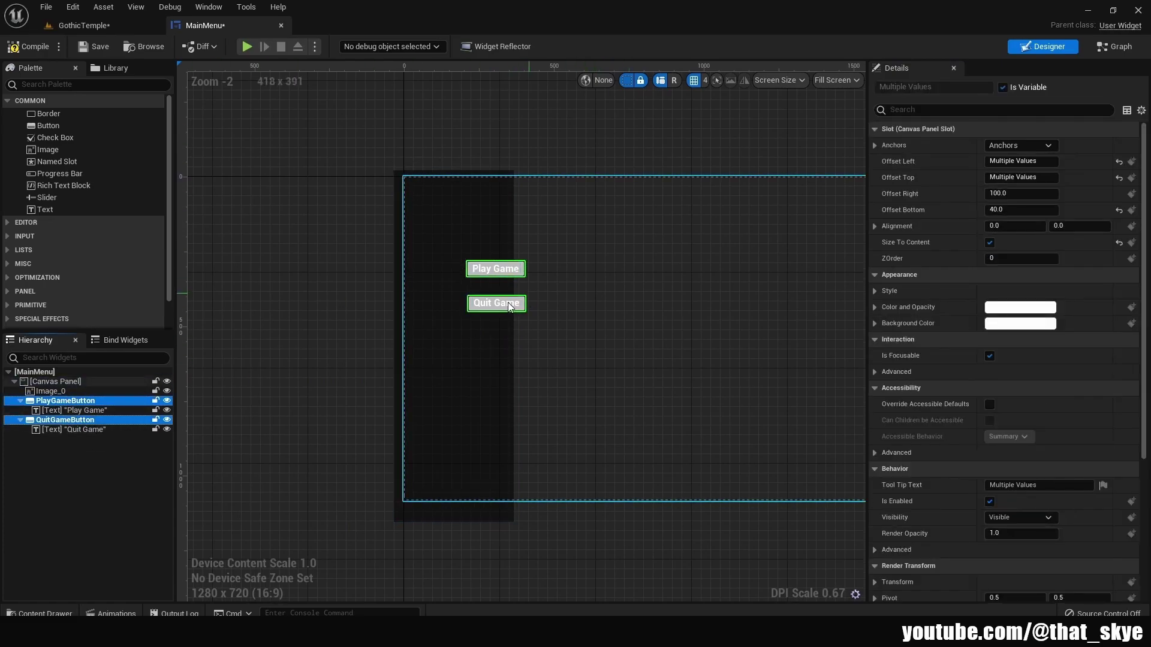
left_click_drag(508, 306, 467, 277)
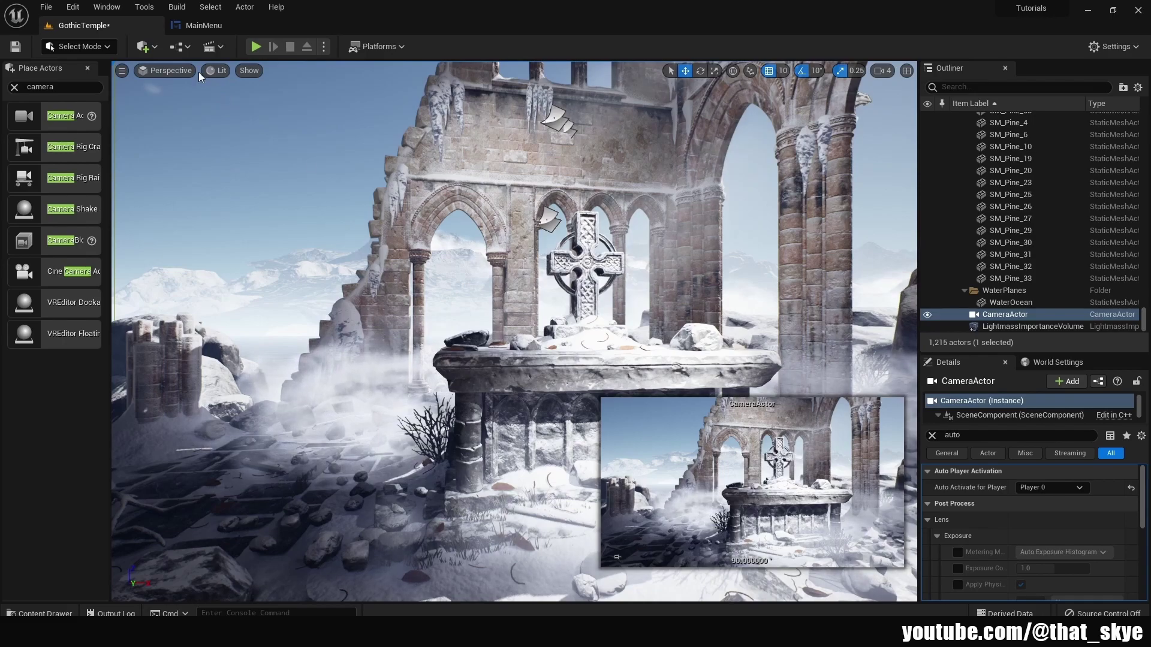
left_click(182, 47)
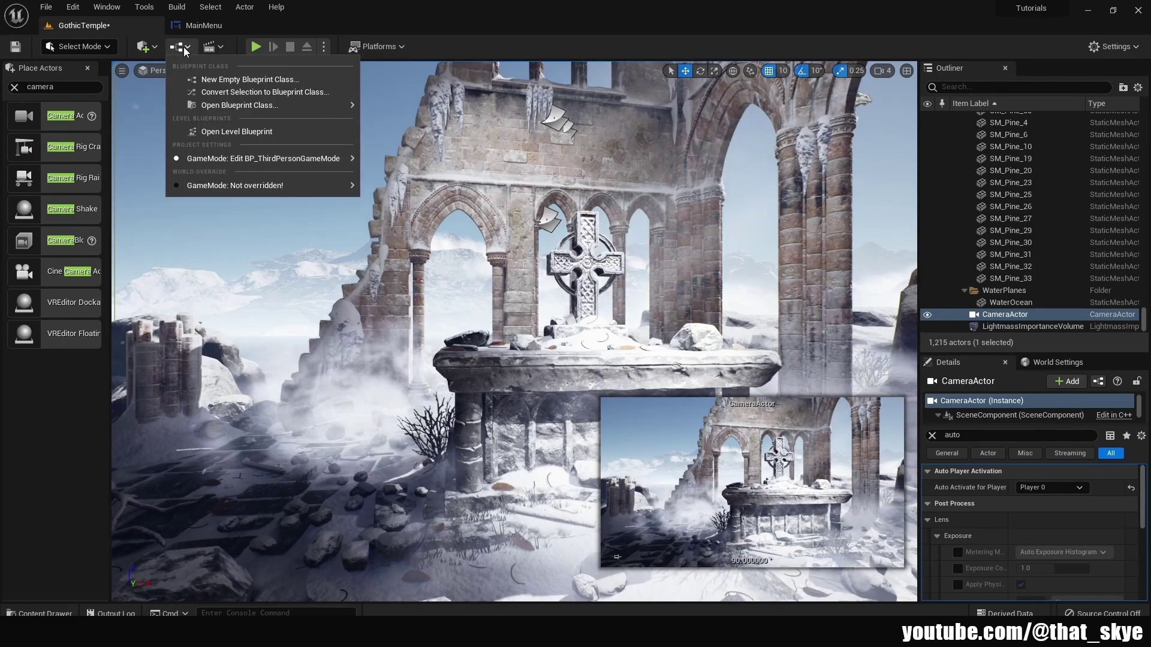
Step: Open the GothicTemple Level Blueprint and add an Event BeginPlay node
left_click(226, 133)
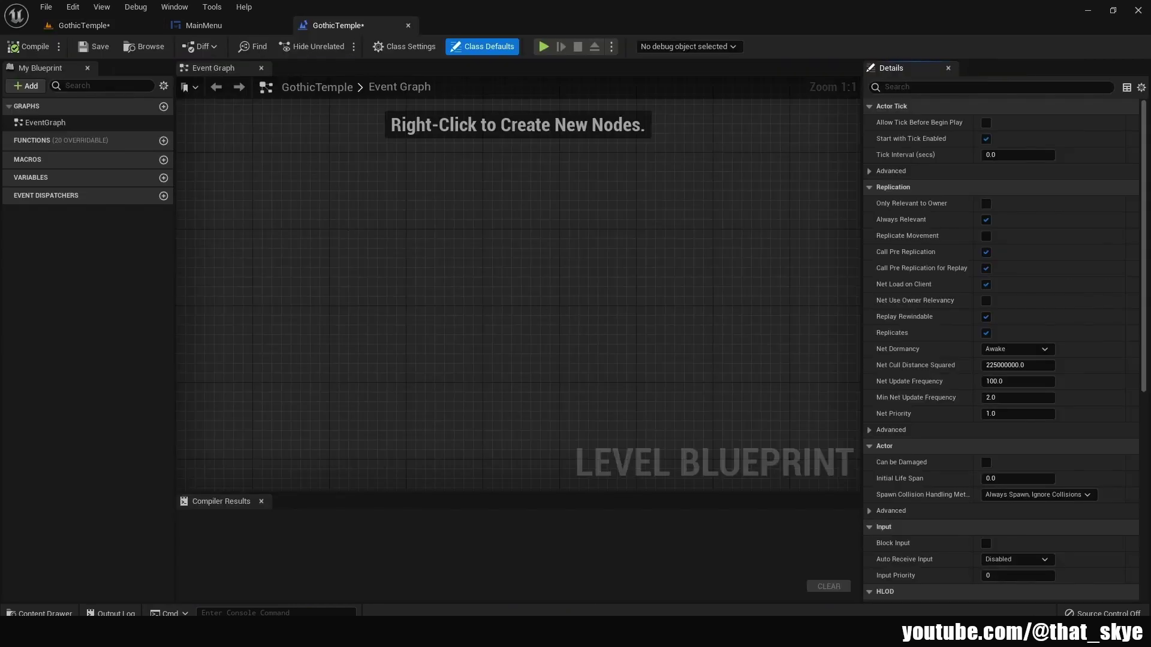
right_click(343, 221)
type("event begin")
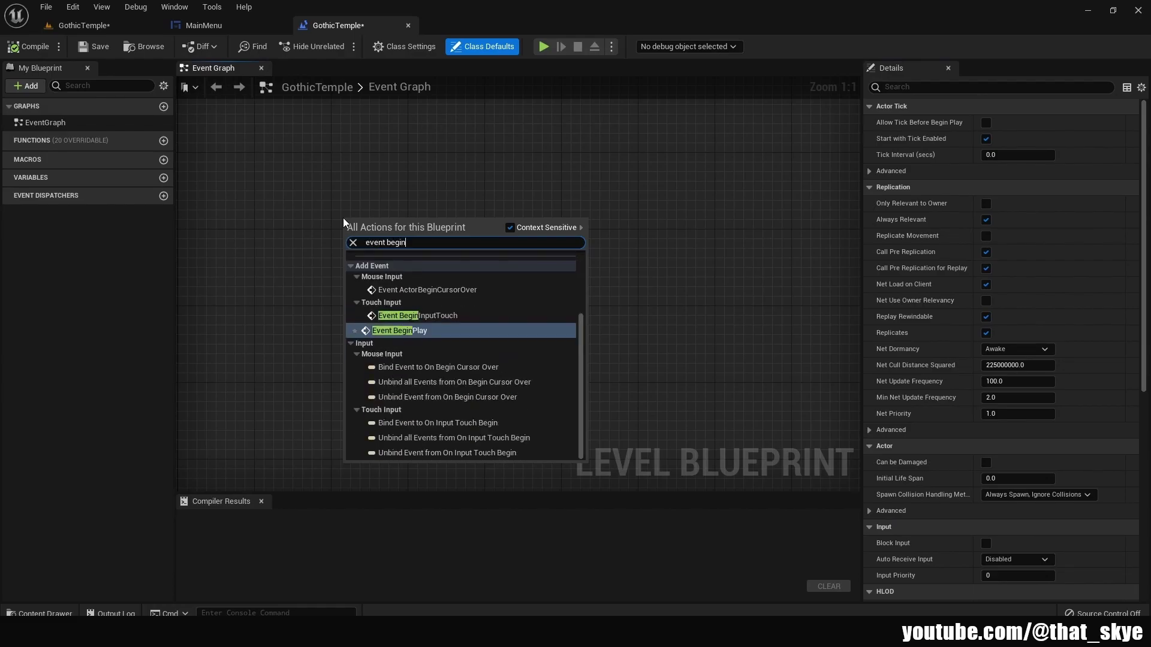
key("Return")
Step: Wire a Create Widget node with class MainMenu after BeginPlay
left_click_drag(425, 245, 535, 244)
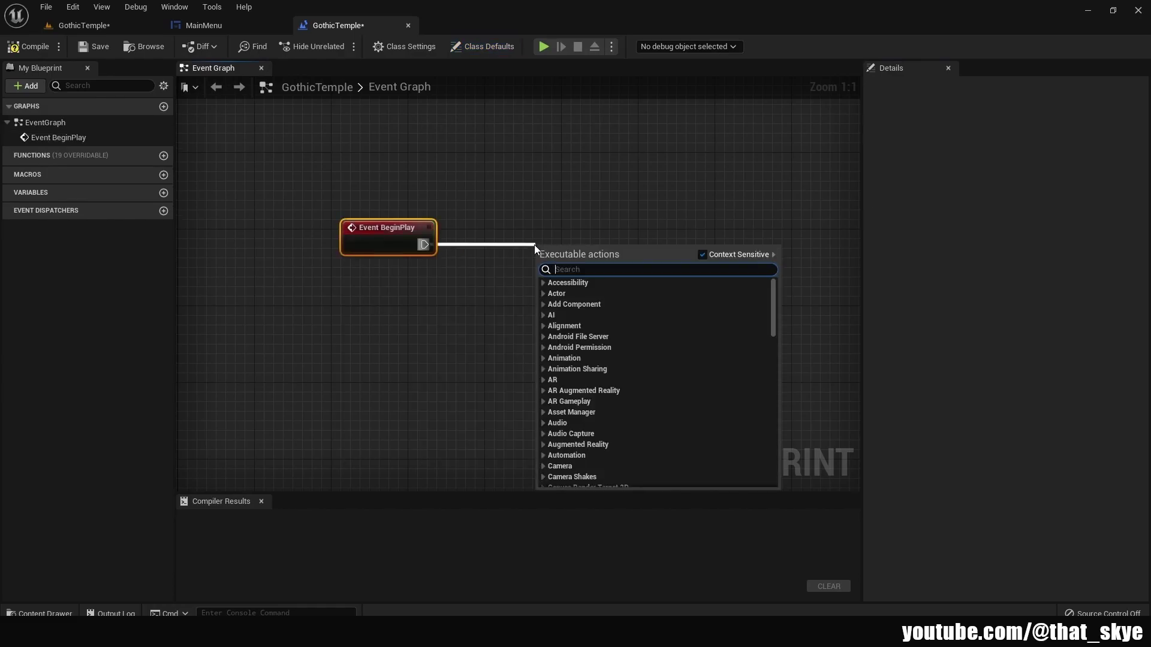
type("create widg")
key("Return")
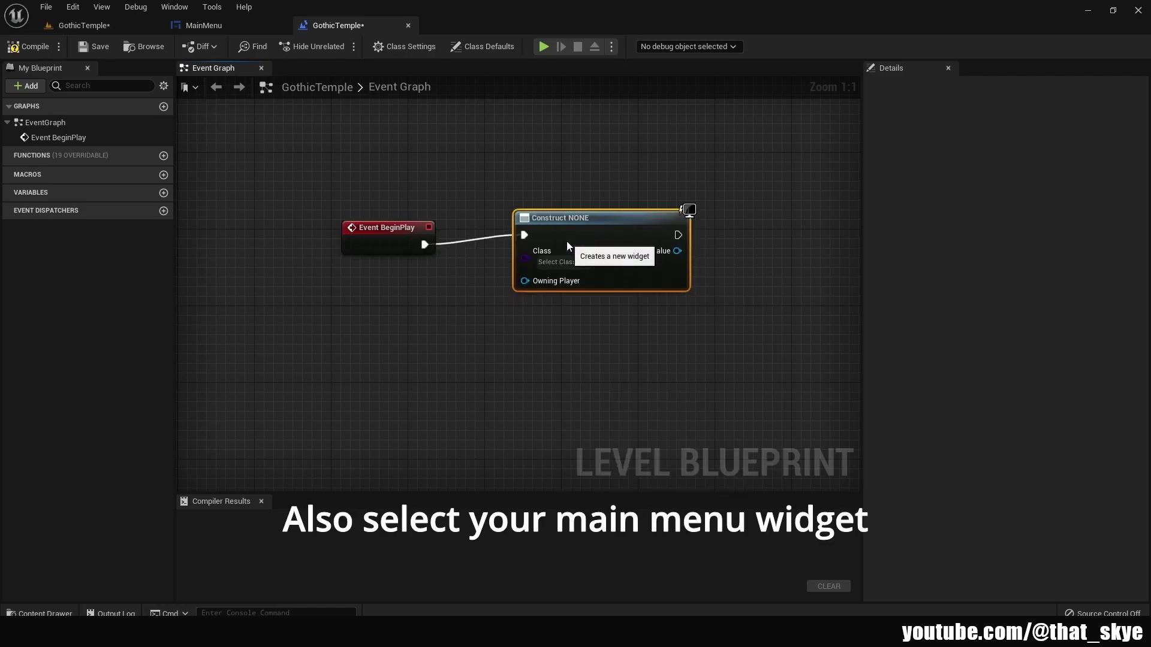
left_click(567, 272)
left_click(674, 359)
Step: Add an Add to Viewport node fed by the widget's Return Value
right_click_drag(648, 340, 411, 334)
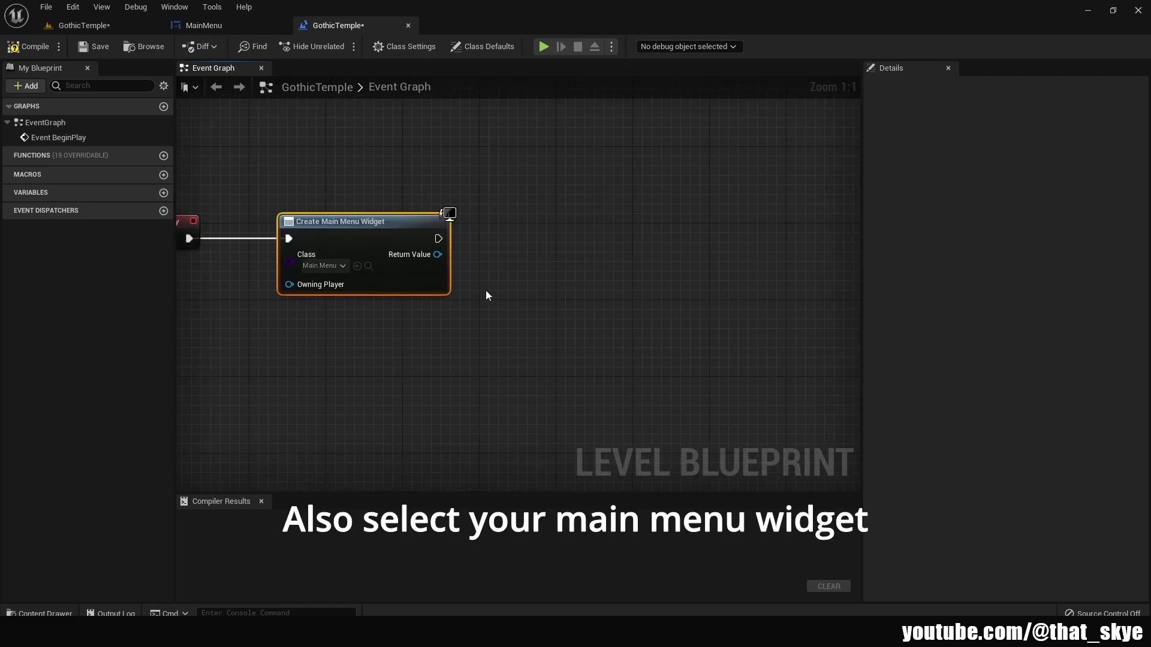
left_click_drag(438, 254, 526, 253)
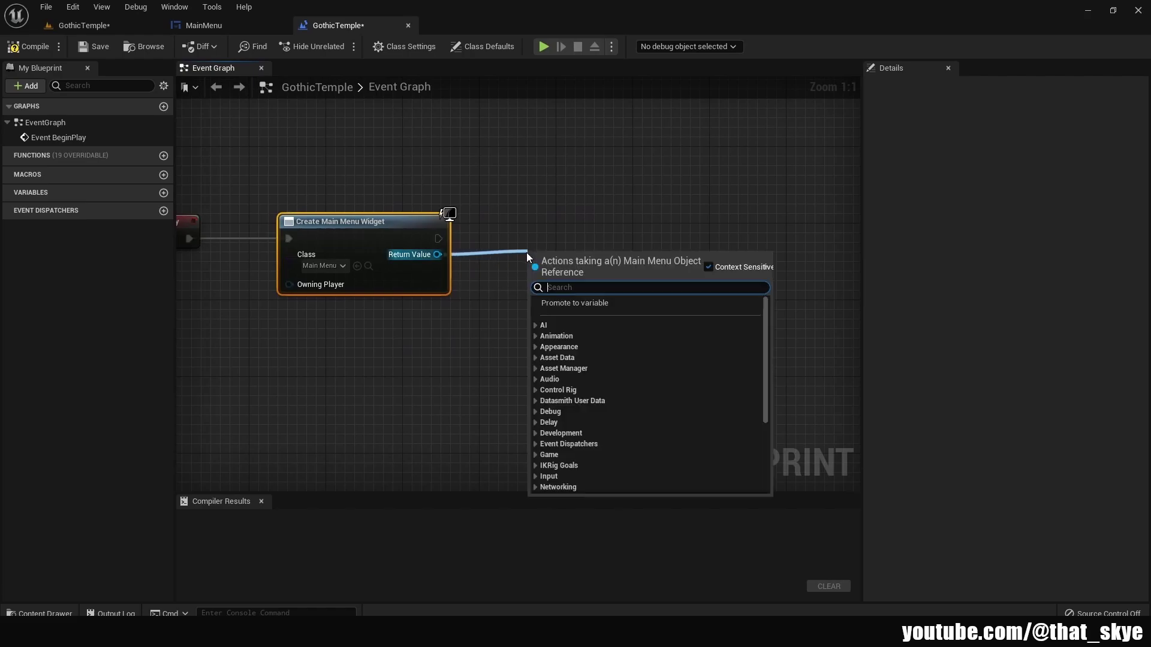
type("add to v")
key("Return")
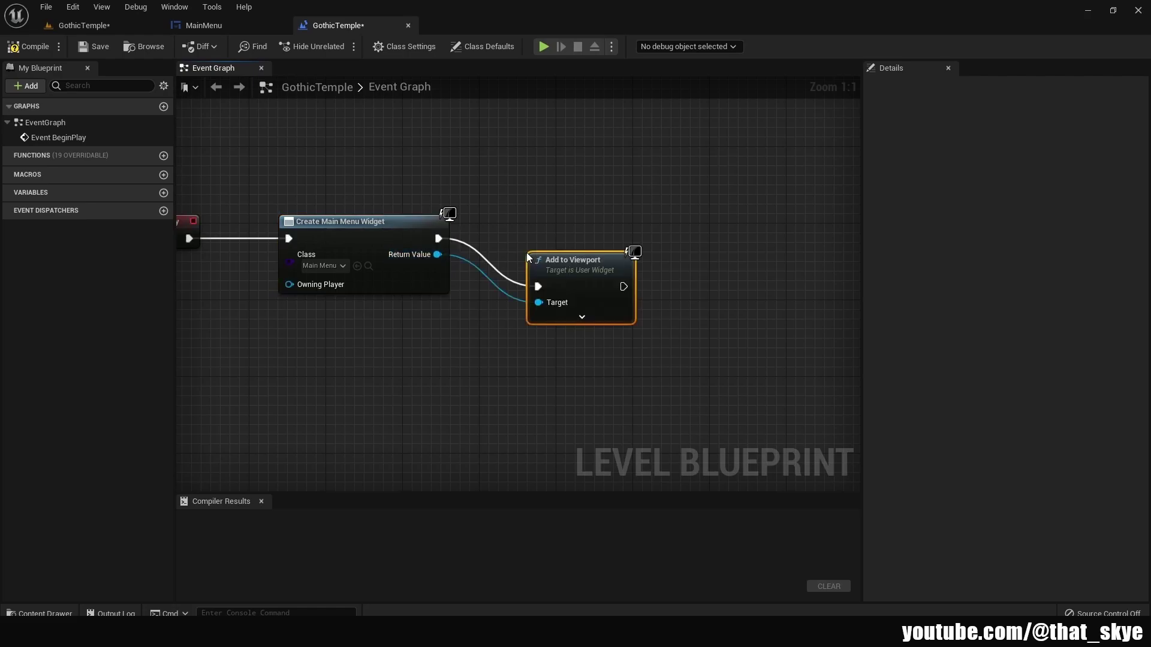
left_click_drag(607, 278, 568, 230)
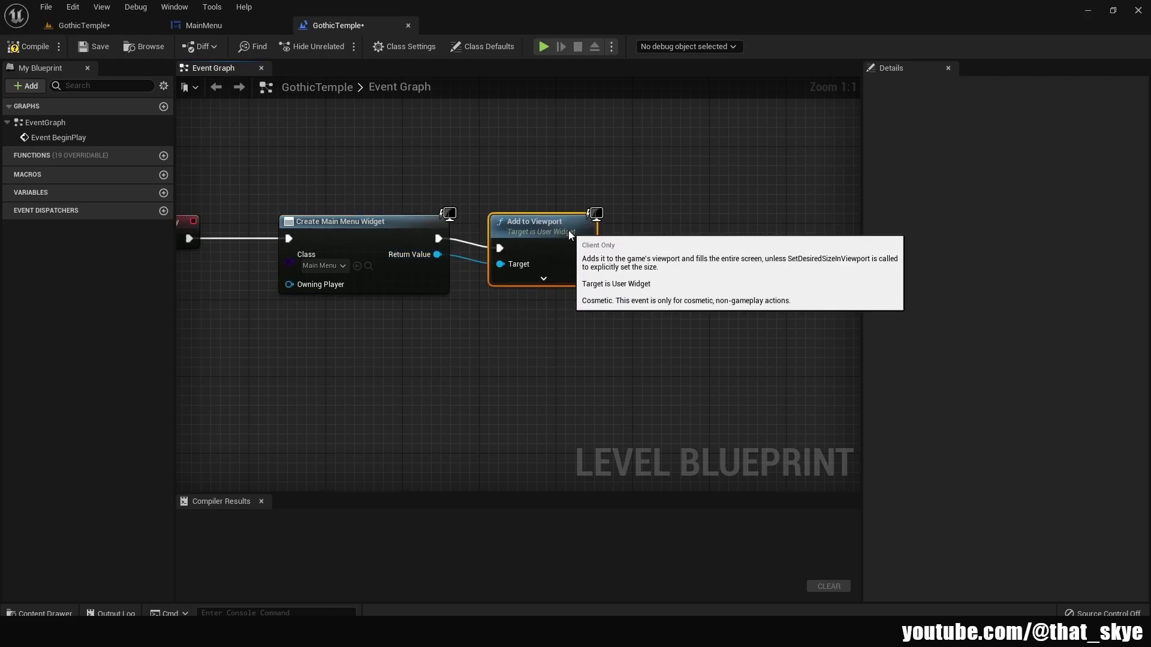
Step: Add a Get Player Controller node to the graph
right_click(478, 367)
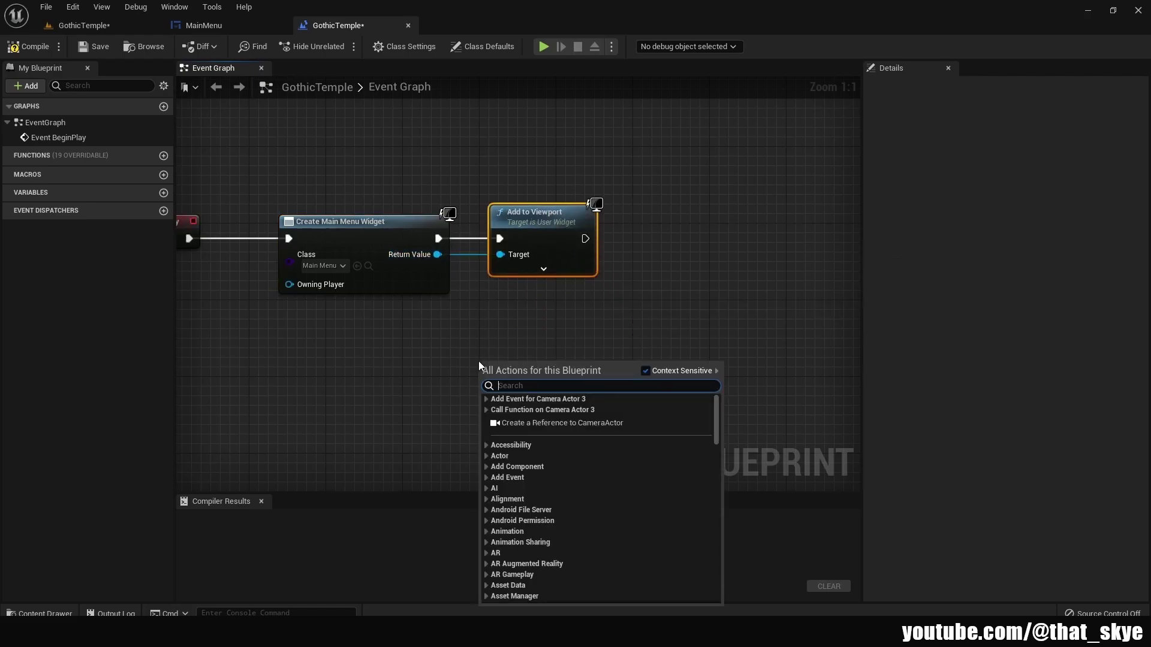
type("get play")
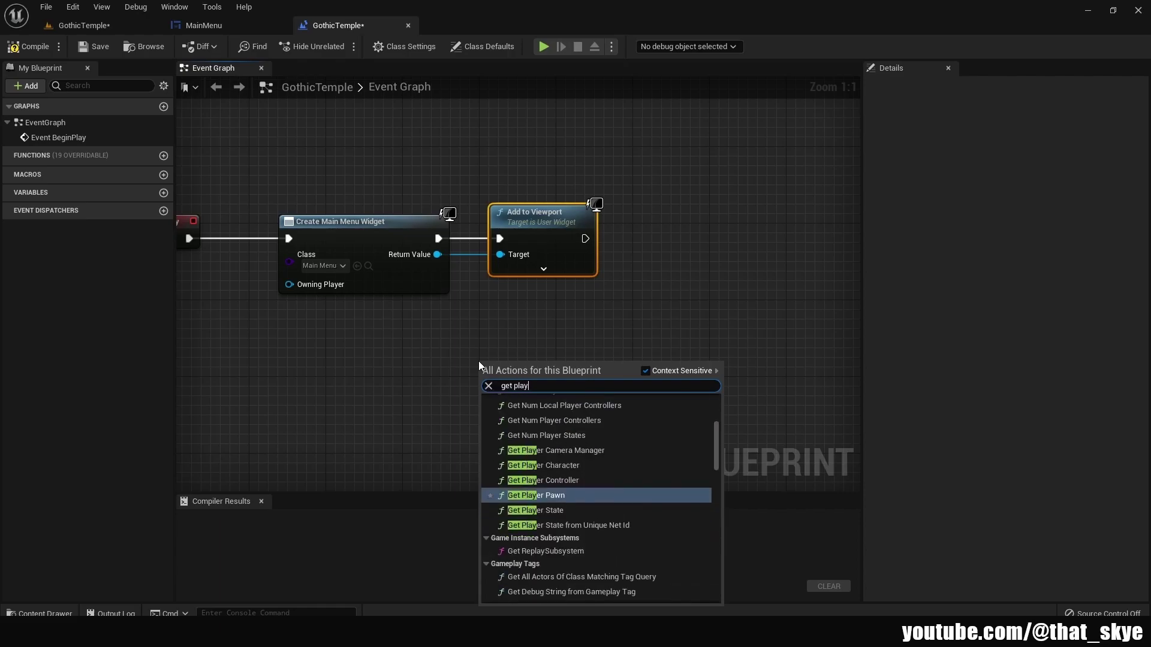
type("er control")
key("Return")
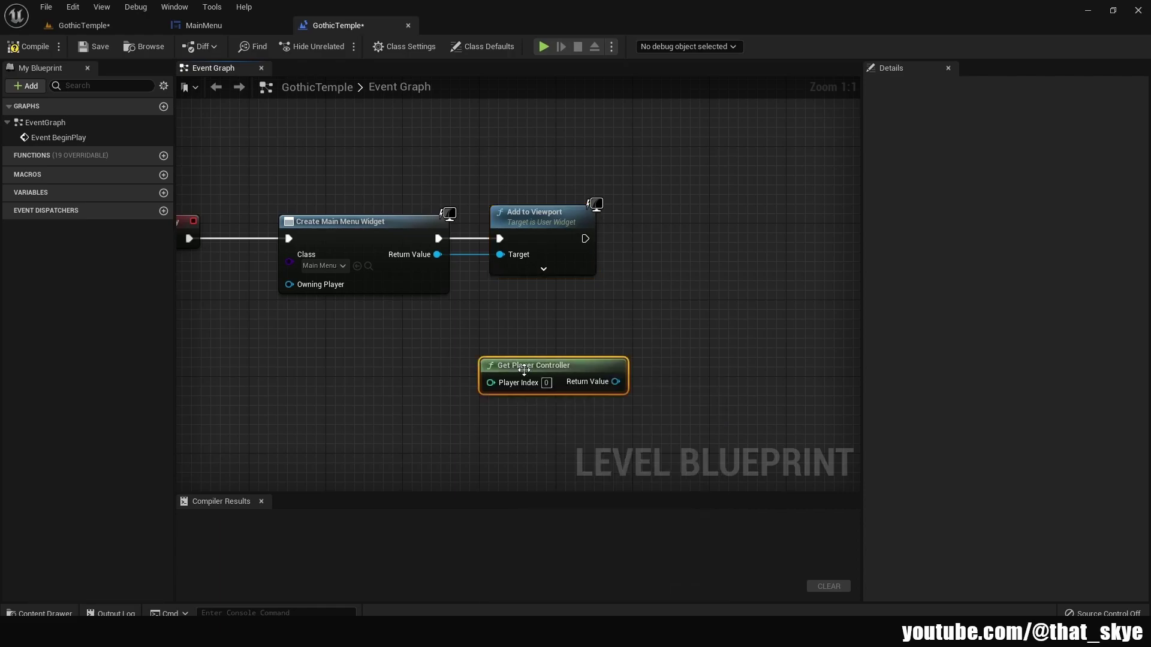
Step: Add a ticked Set Show Mouse Cursor on the player controller, wired after Add to Viewport
left_click_drag(618, 381, 686, 259)
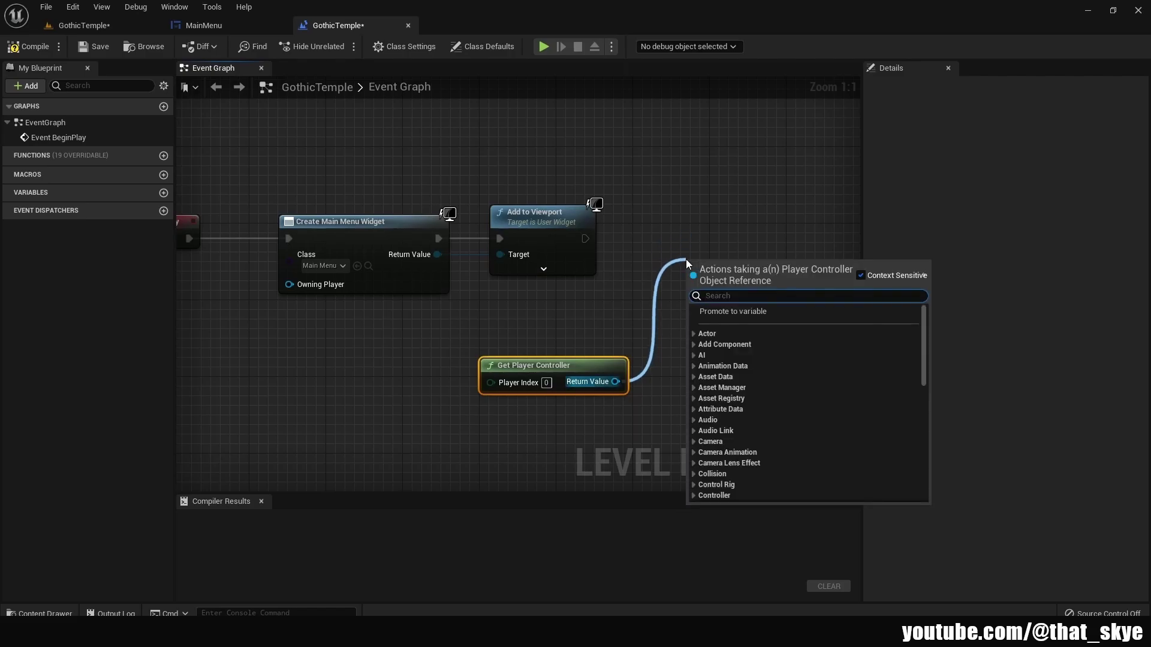
type("set mouse cur")
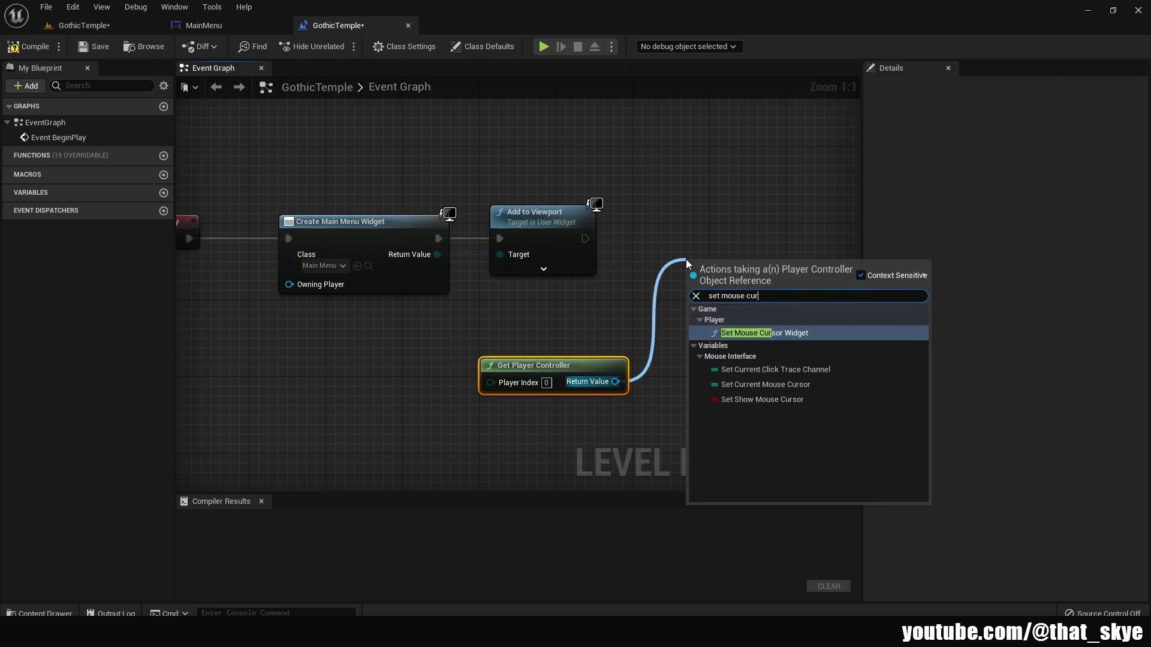
left_click(749, 399)
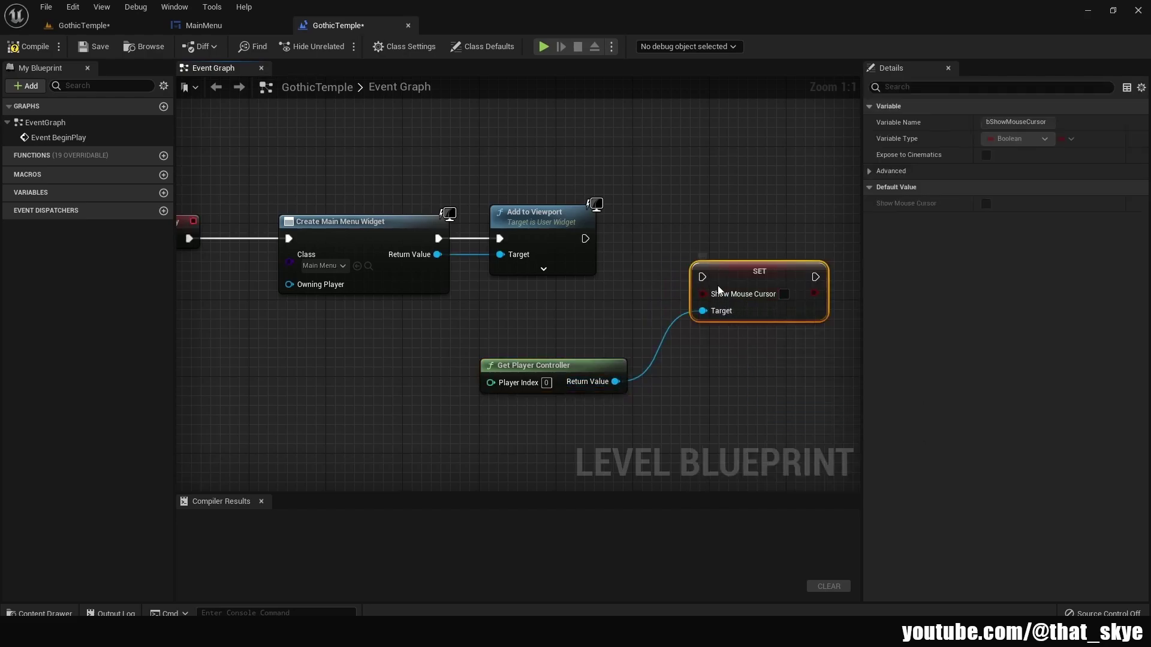
left_click_drag(703, 276, 585, 239)
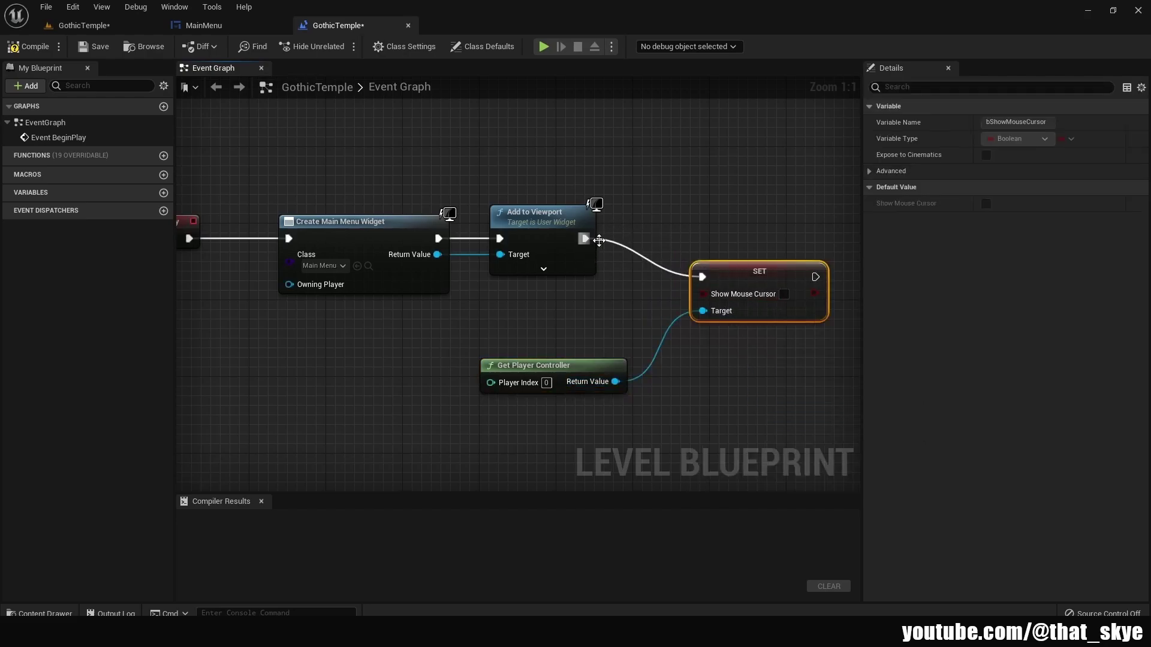
left_click(784, 294)
left_click_drag(767, 282, 738, 244)
right_click_drag(741, 359, 506, 321)
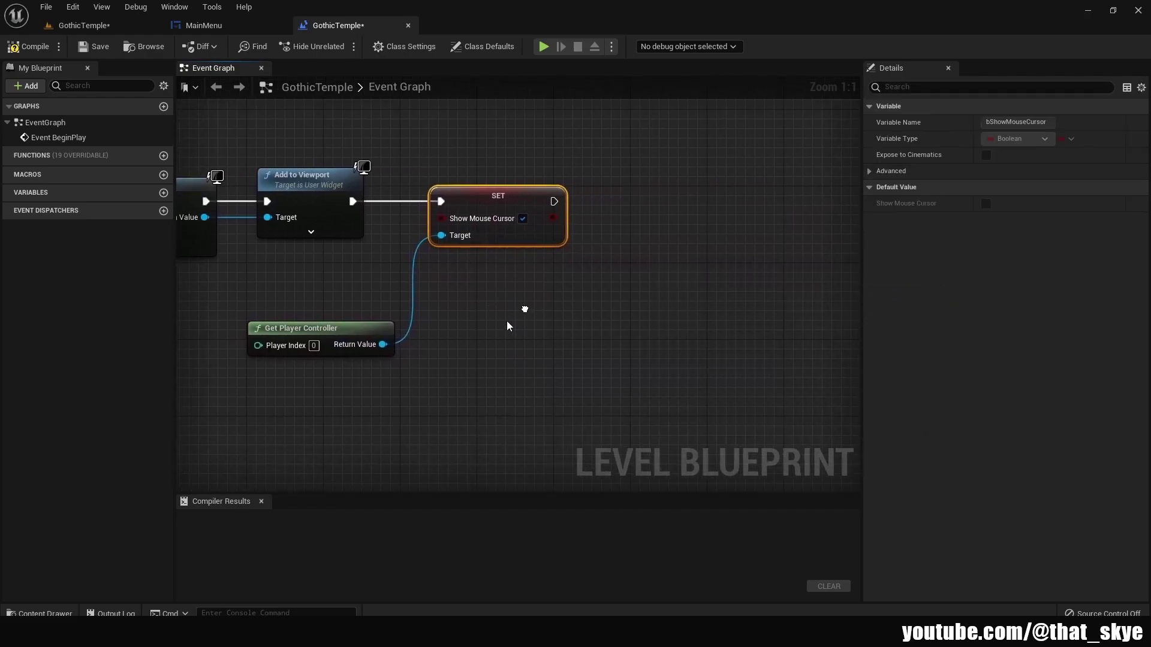
Step: Add Set Input Mode UI Only on the player controller, wired after the SET node
left_click_drag(368, 347, 632, 258)
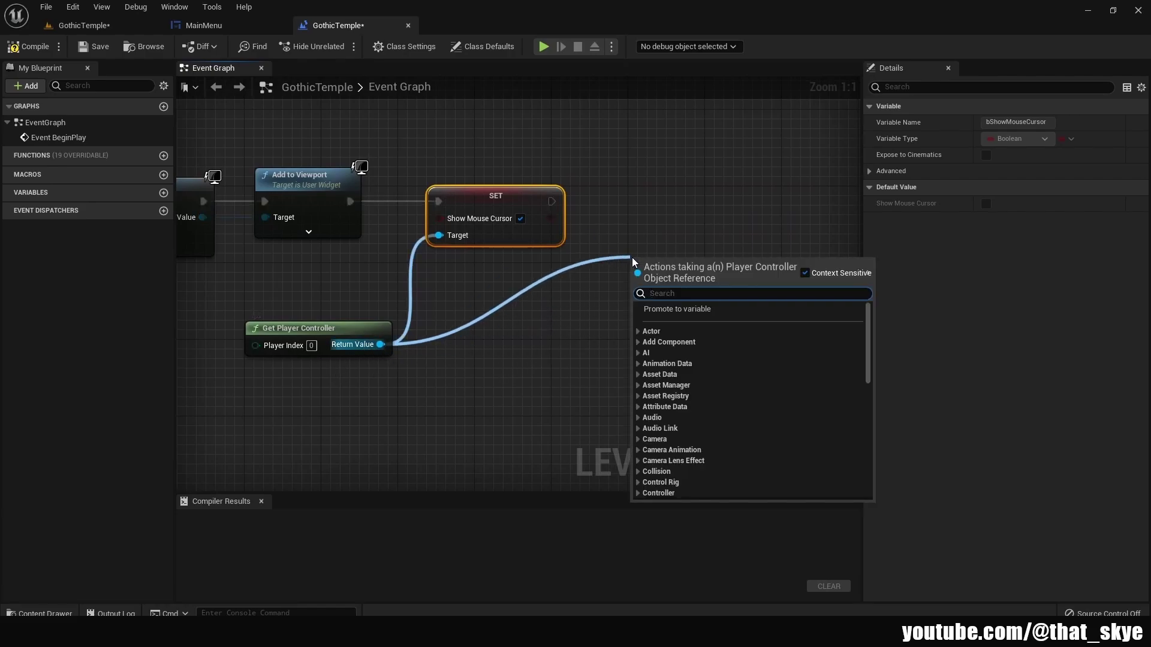
type("ui only")
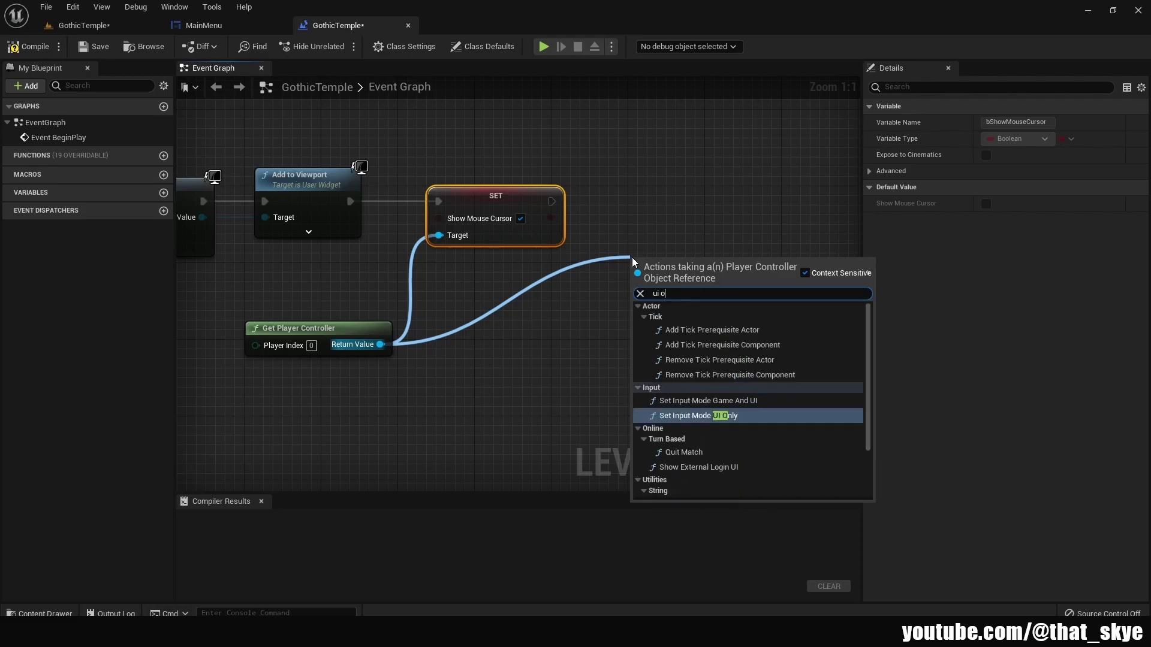
left_click(685, 320)
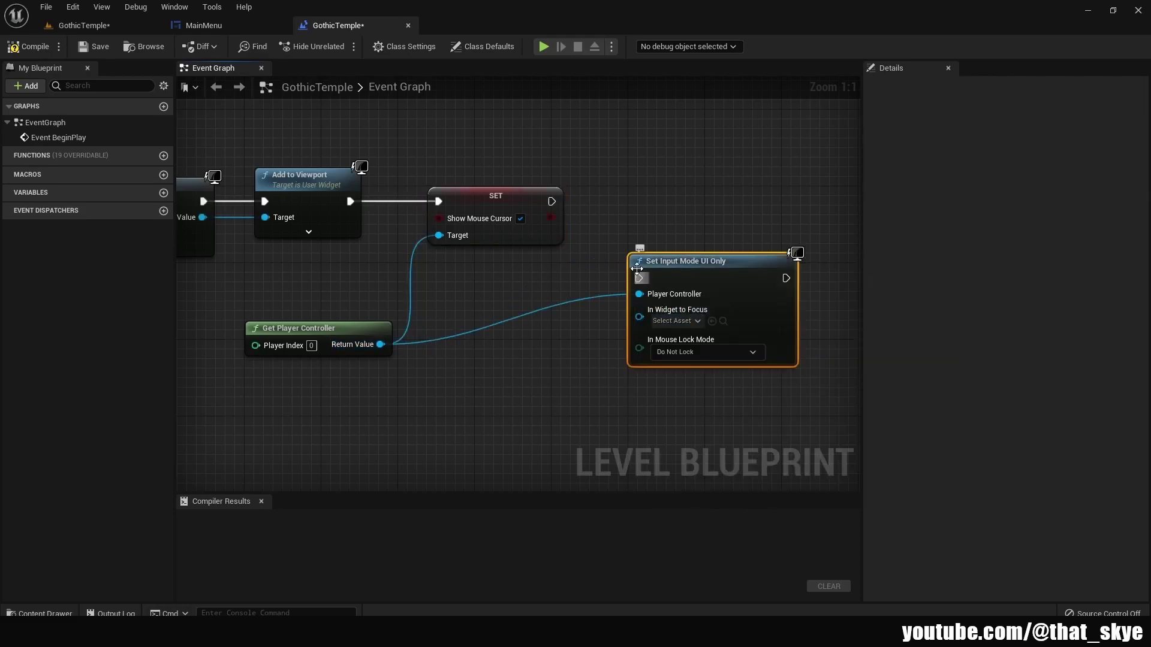
left_click_drag(639, 278, 555, 201)
left_click_drag(685, 260, 656, 184)
Step: Connect the Main Menu widget to In Widget to Focus, then compile and save
right_click_drag(588, 286, 731, 282)
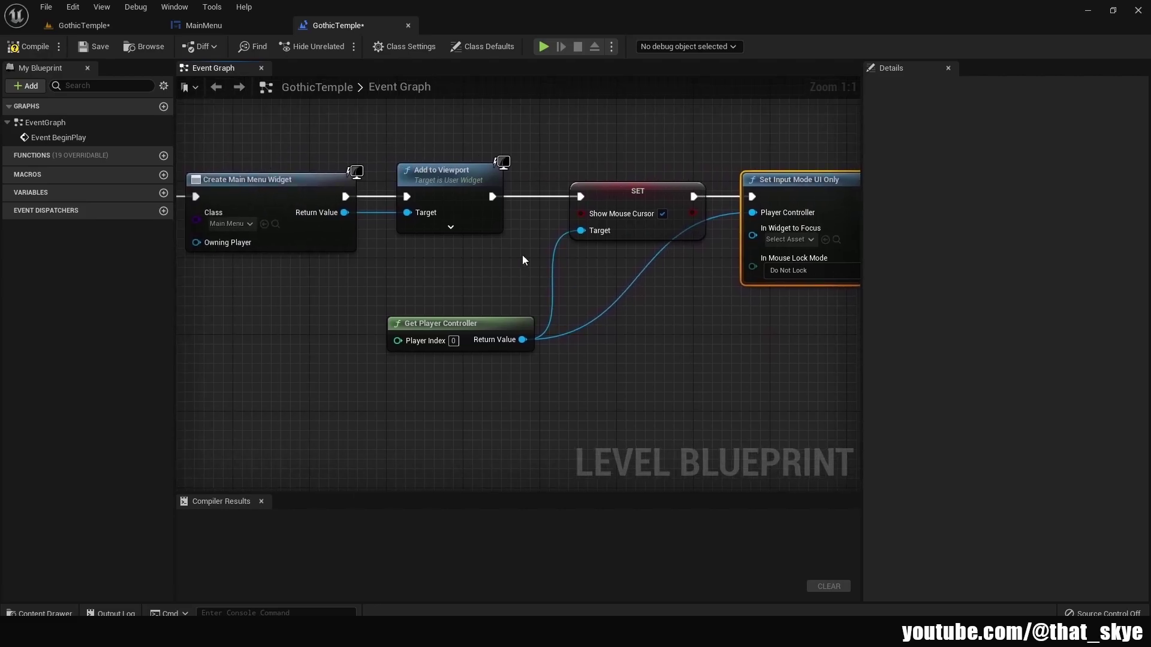
left_click_drag(350, 218, 650, 226)
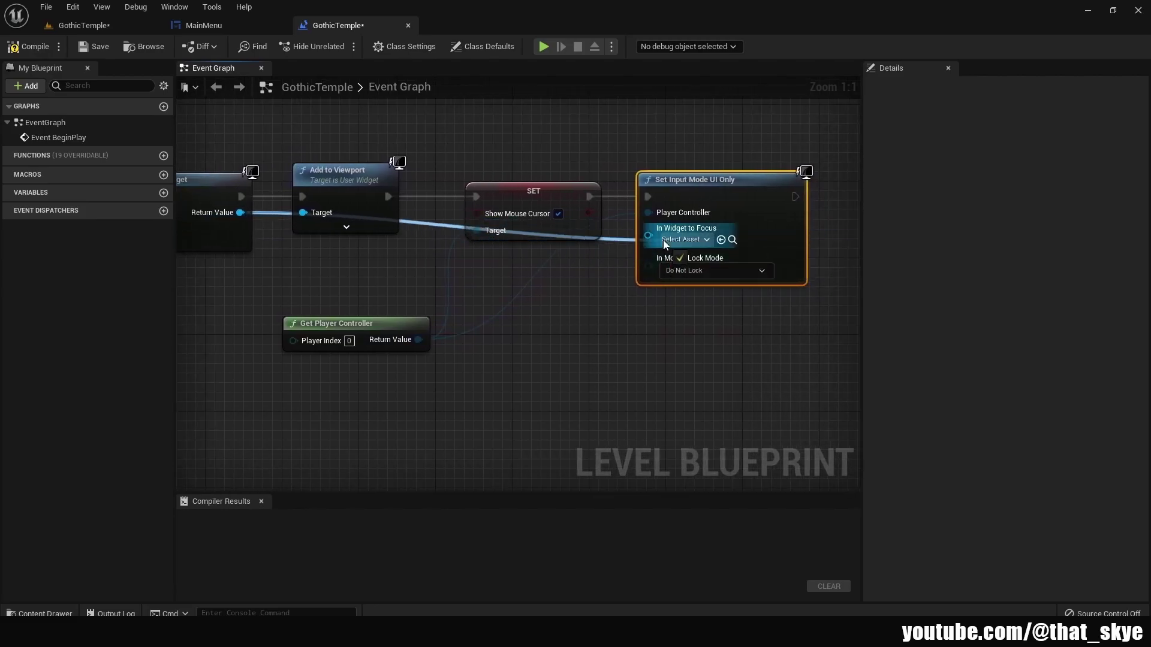
right_click_drag(645, 346, 672, 356)
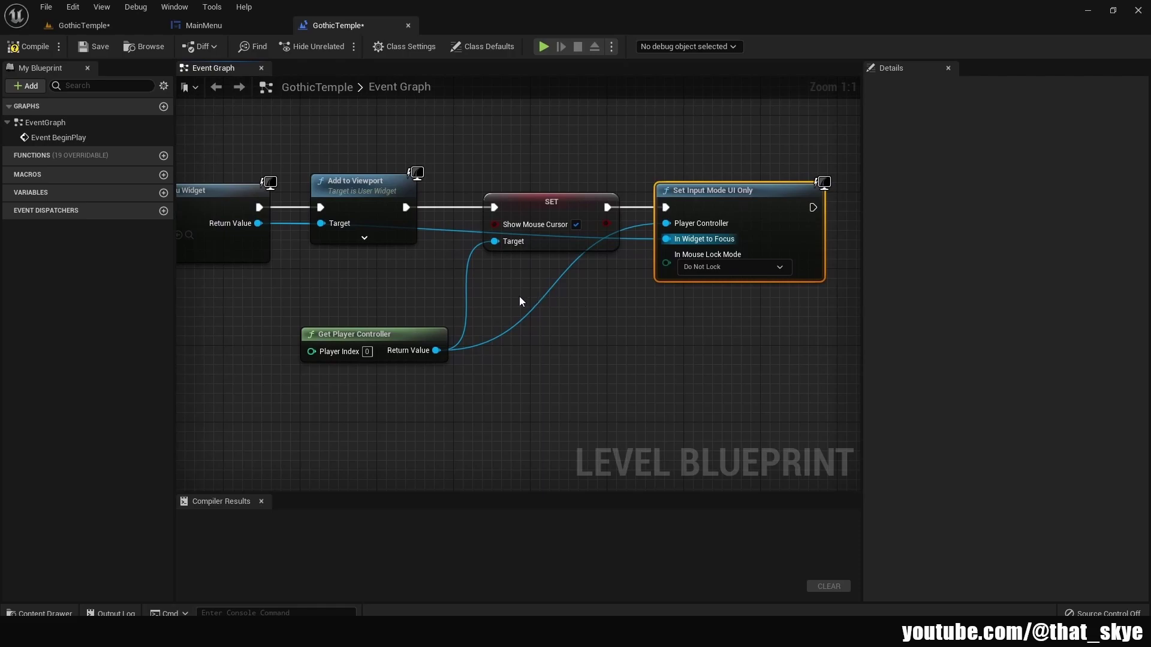
left_click(30, 45)
left_click(100, 46)
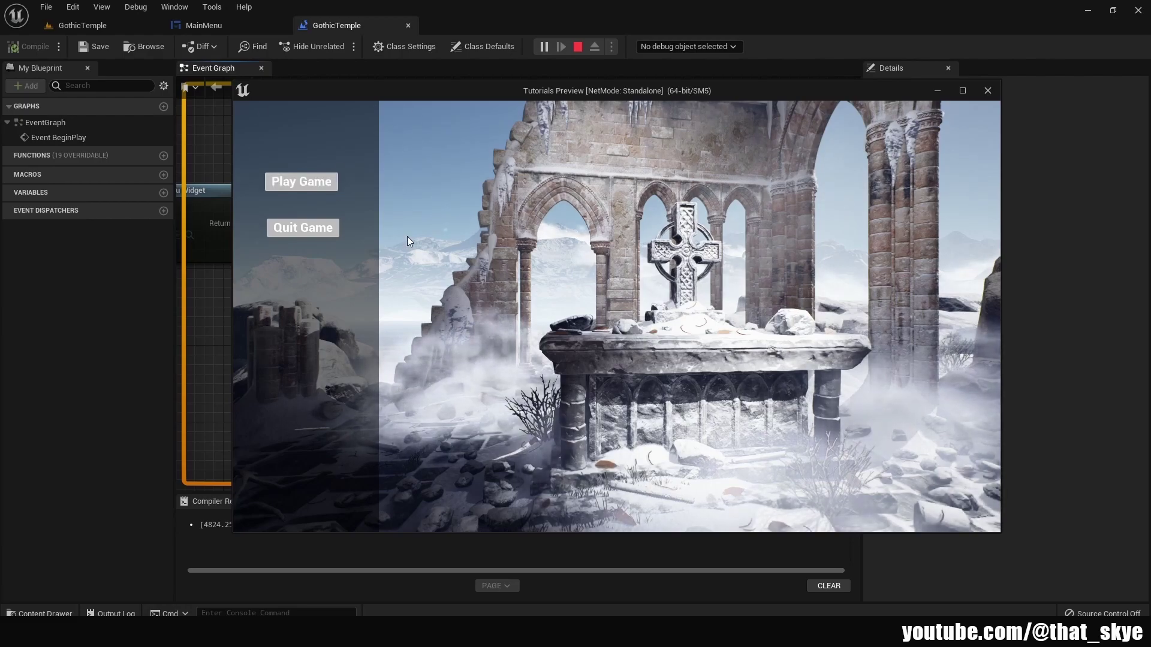
Step: Quit the game from the Play/Quit menu and start a fresh play test
left_click(333, 229)
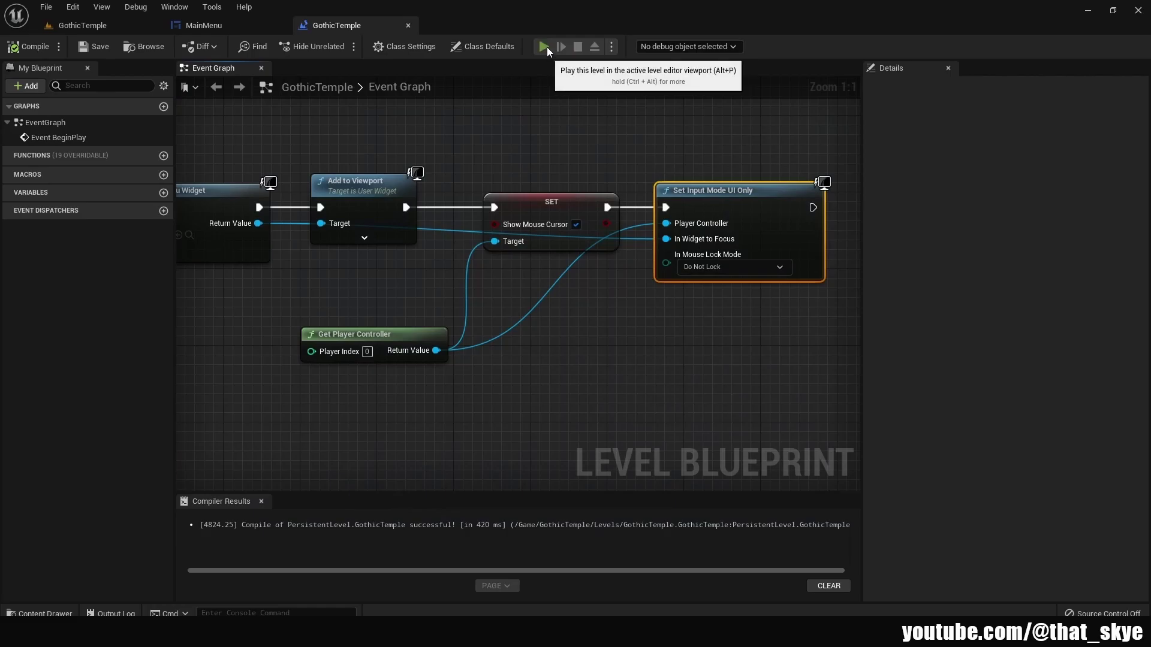
left_click(544, 46)
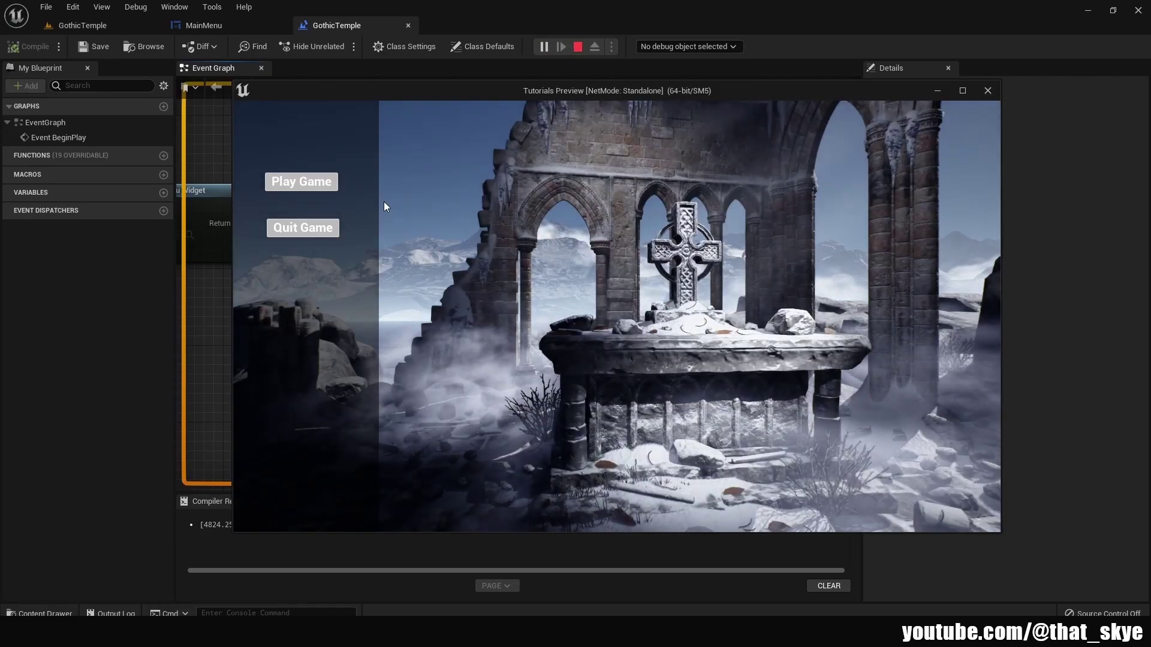
Step: Choose Play Game to load the grey test map, then end the session with Esc
left_click(301, 189)
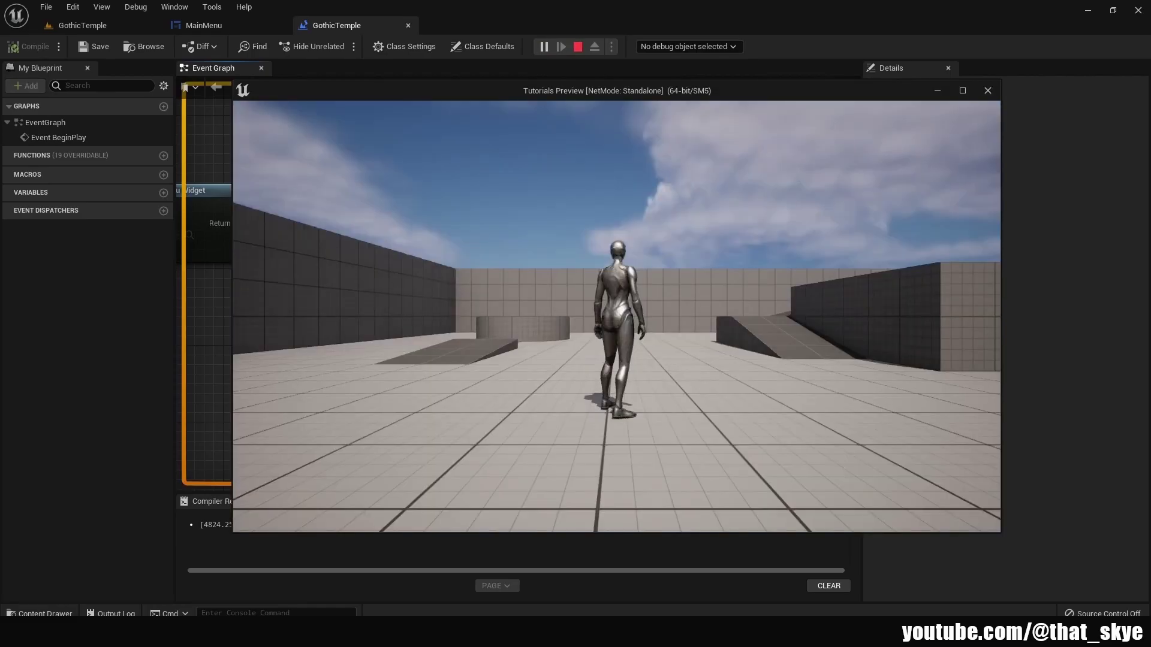
key("Escape")
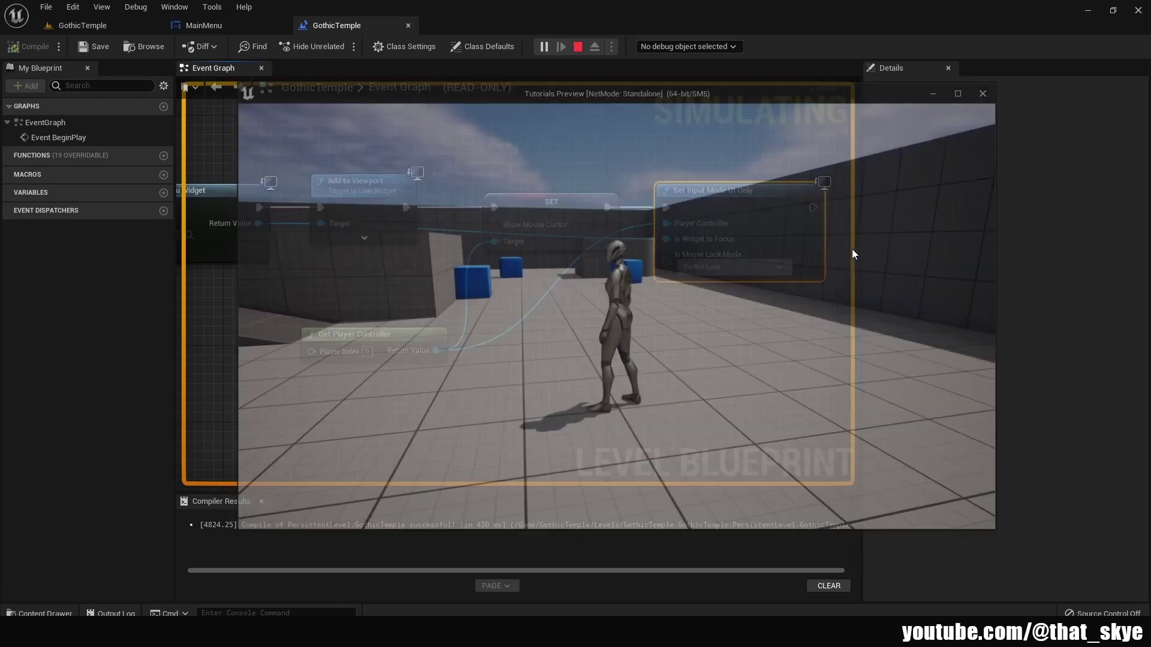